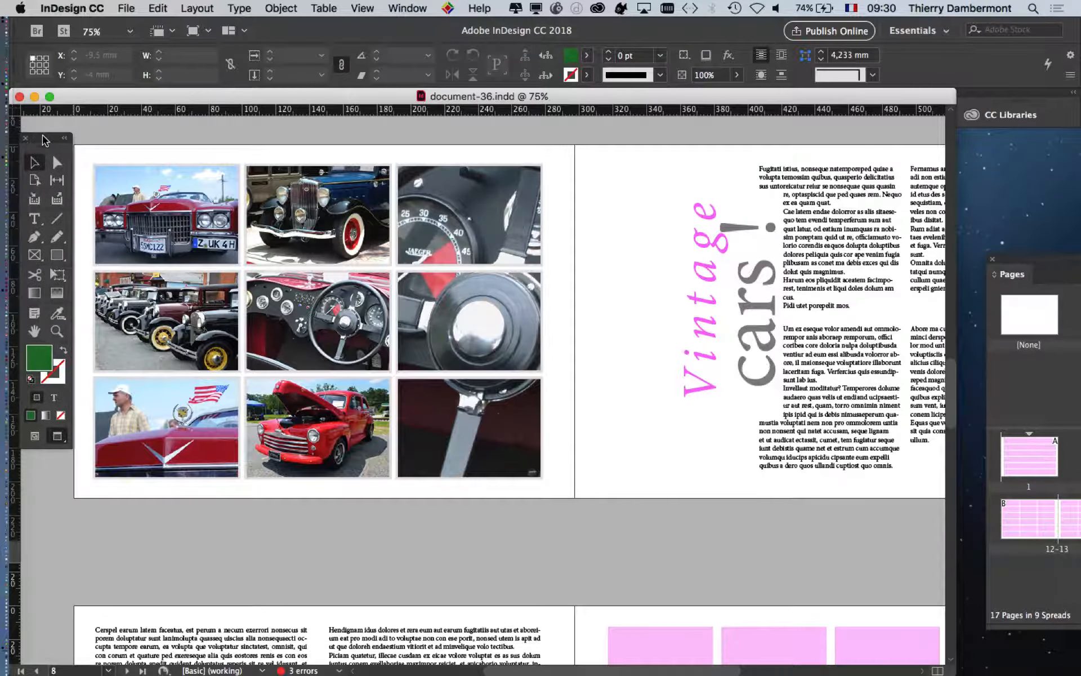
Go to the page 10–11 spread and switch from preview to the normal display with guides and frame edges.
scroll(565, 322, "down", 5)
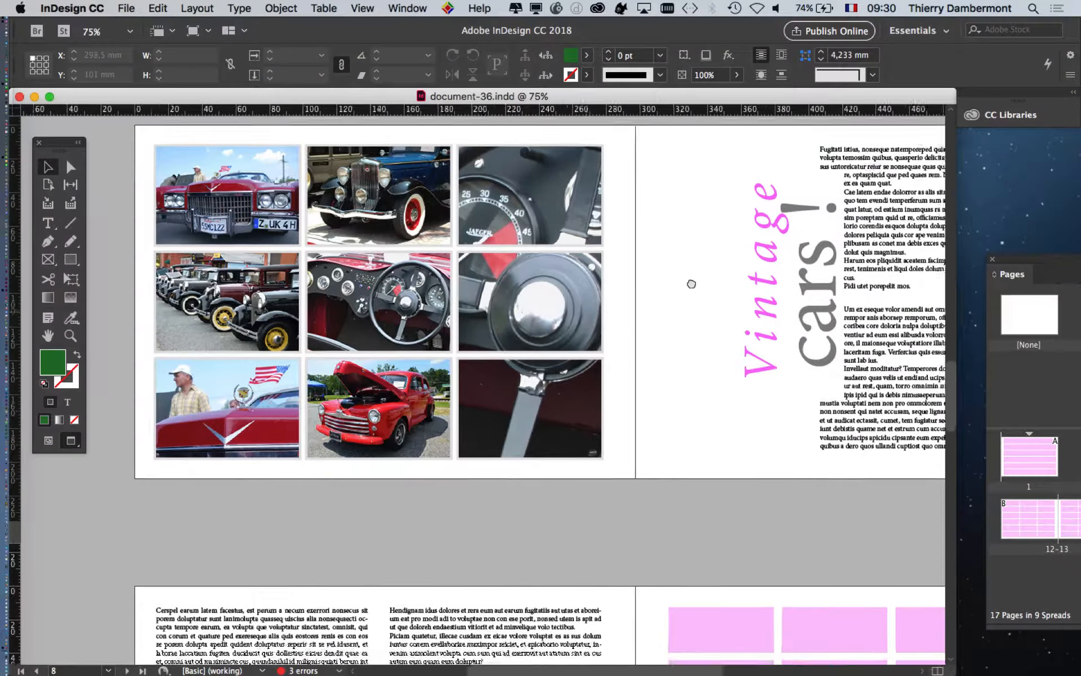
scroll(530, 273, "down", 3)
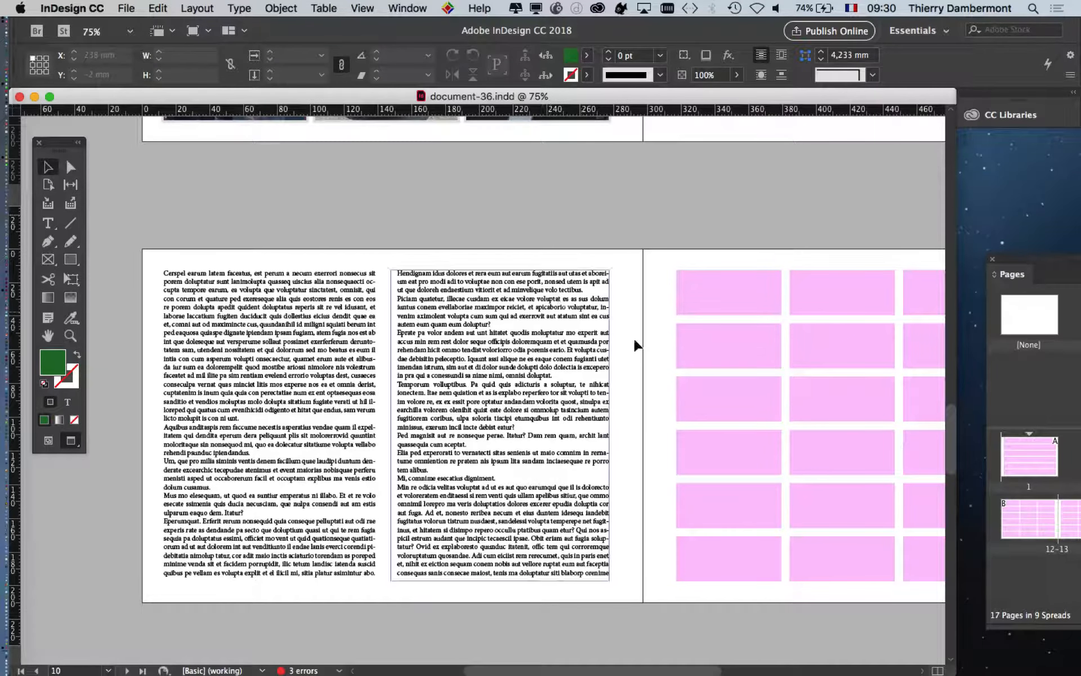
left_click(314, 452)
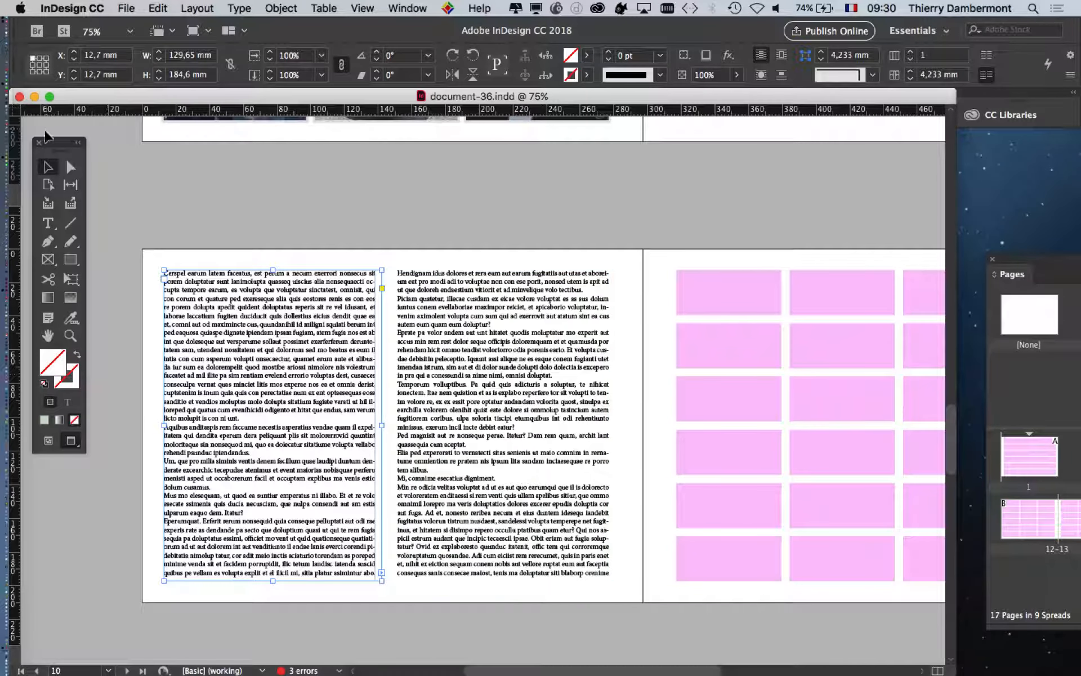
left_click_drag(48, 143, 70, 150)
left_click(117, 349)
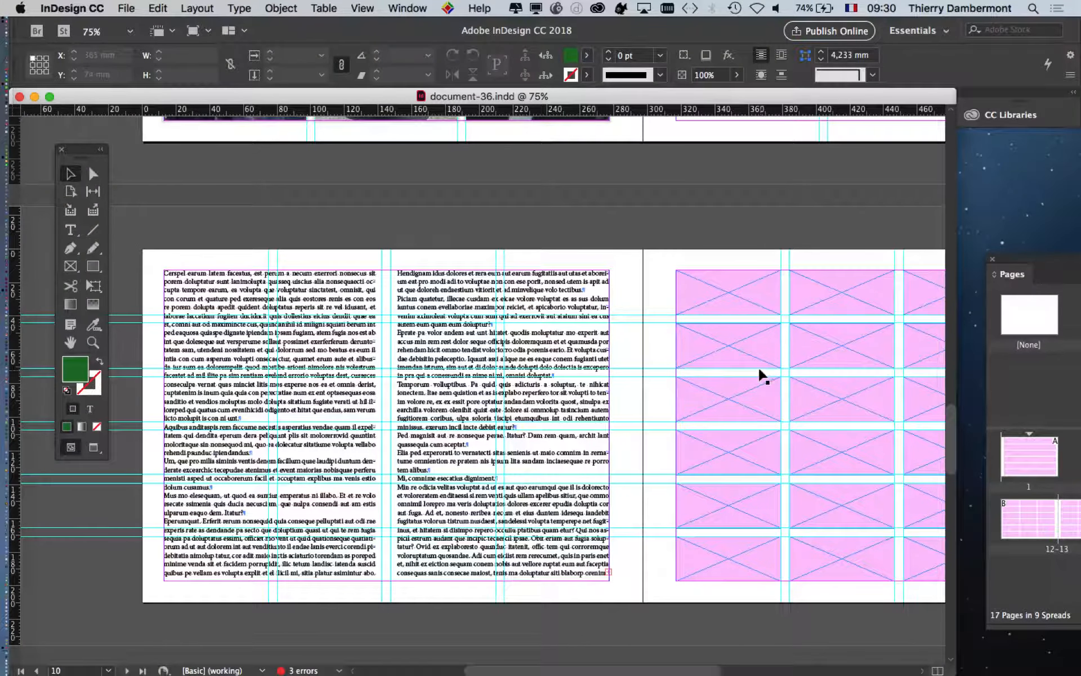
Display the Layers panel over the 10–11 spread and enlarge it.
left_click_drag(659, 359, 445, 306)
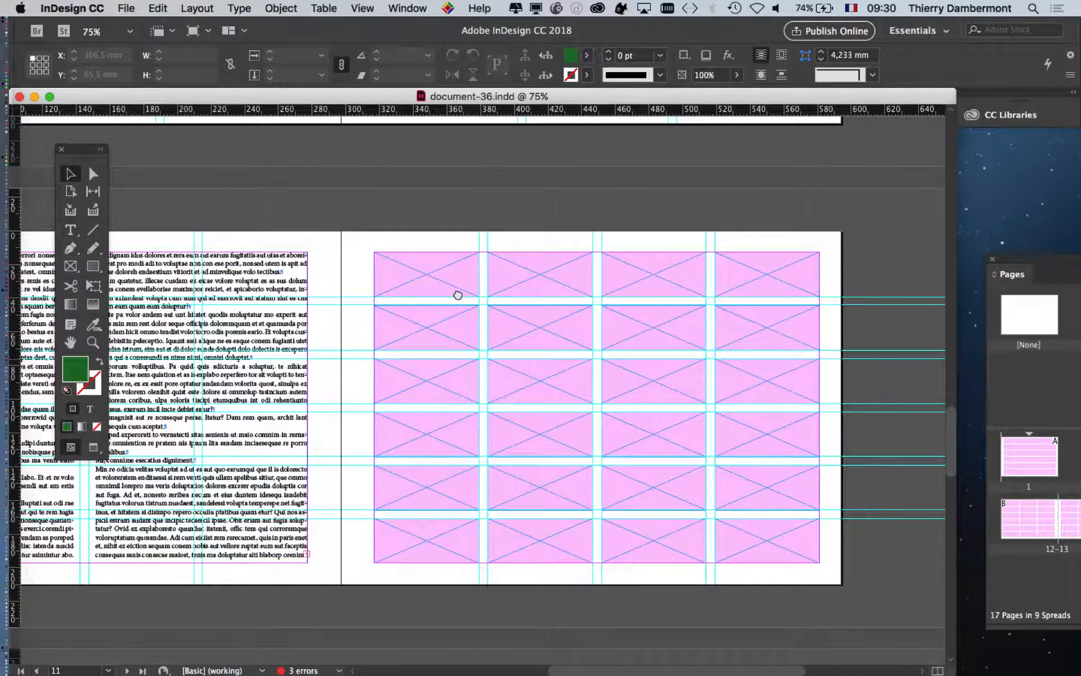
scroll(456, 295, "down", 3)
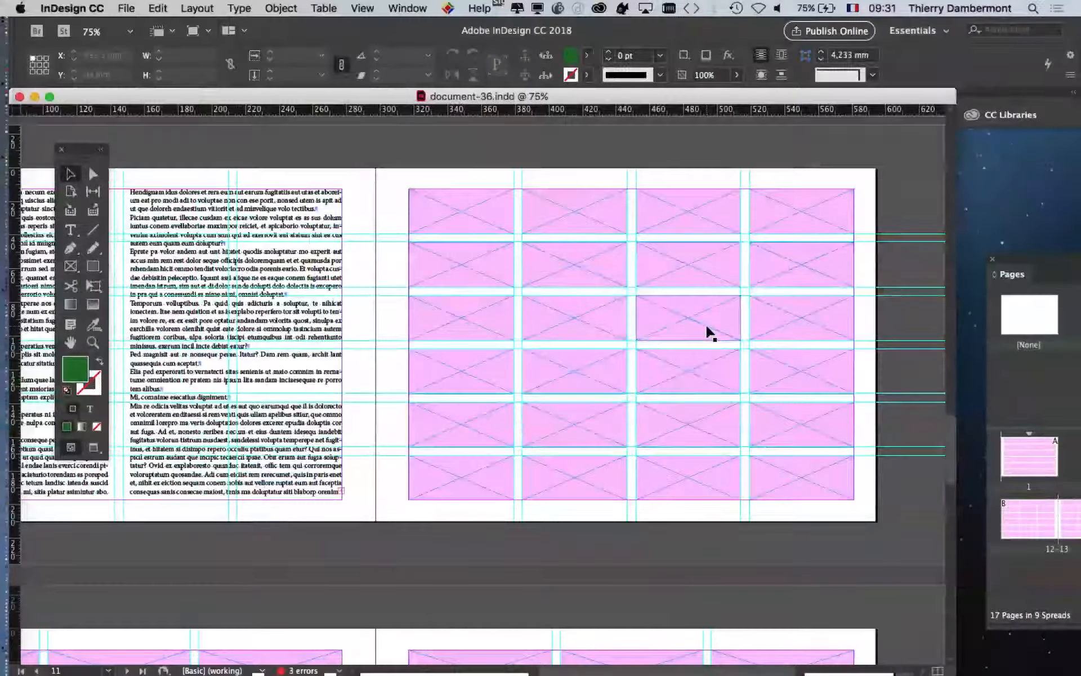
key("space")
left_click_drag(379, 321, 678, 292)
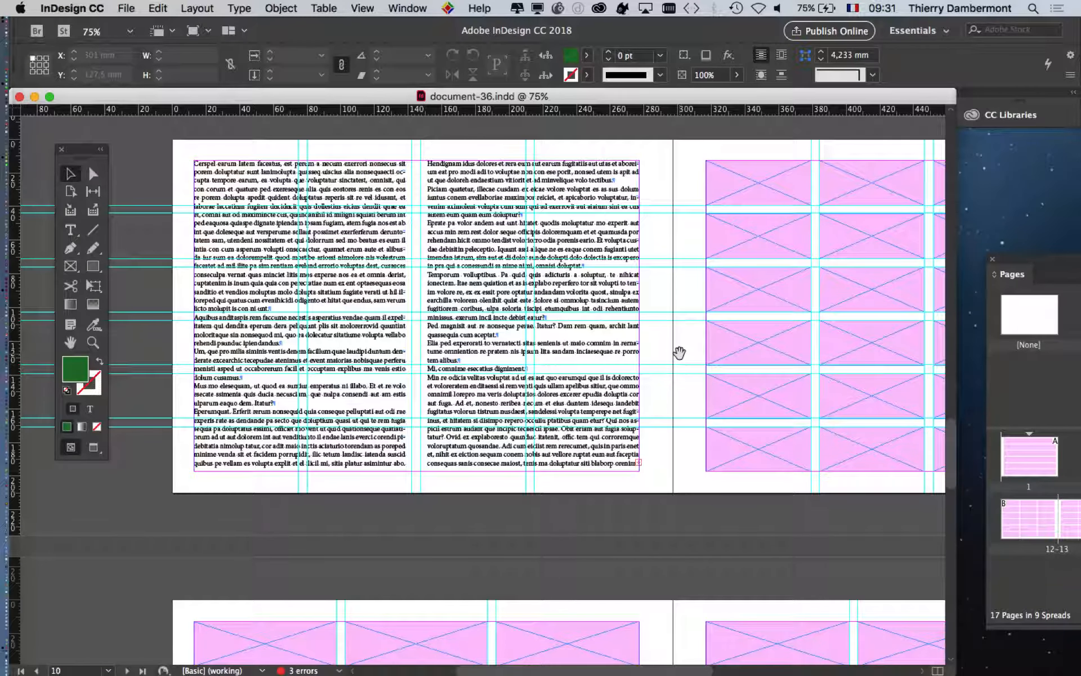
left_click(407, 8)
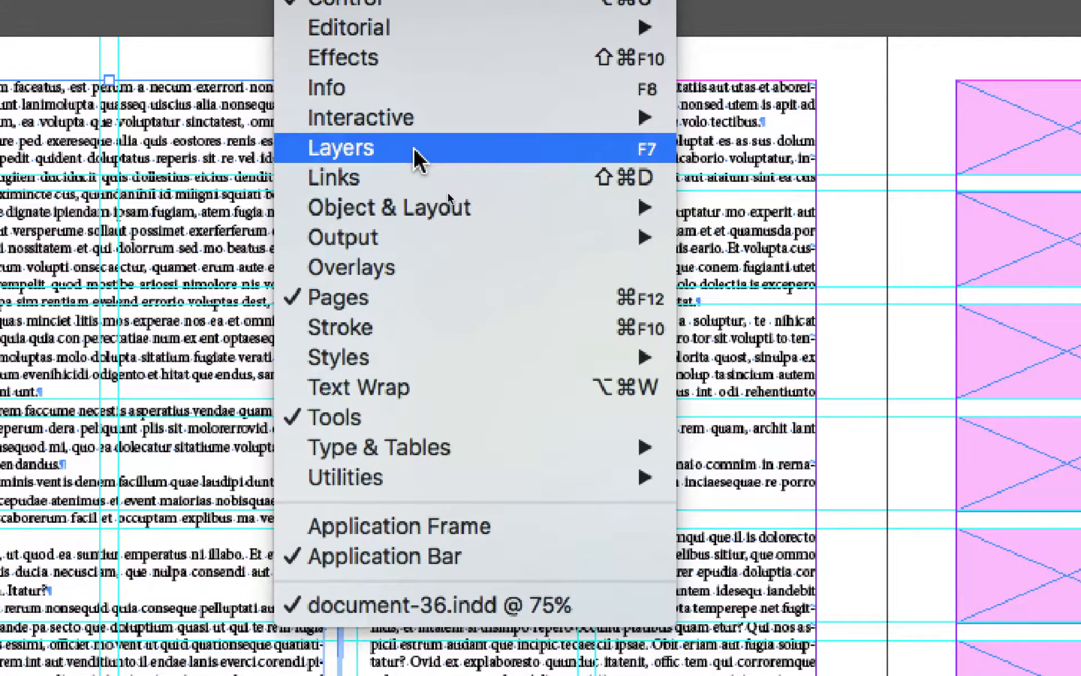
left_click(461, 262)
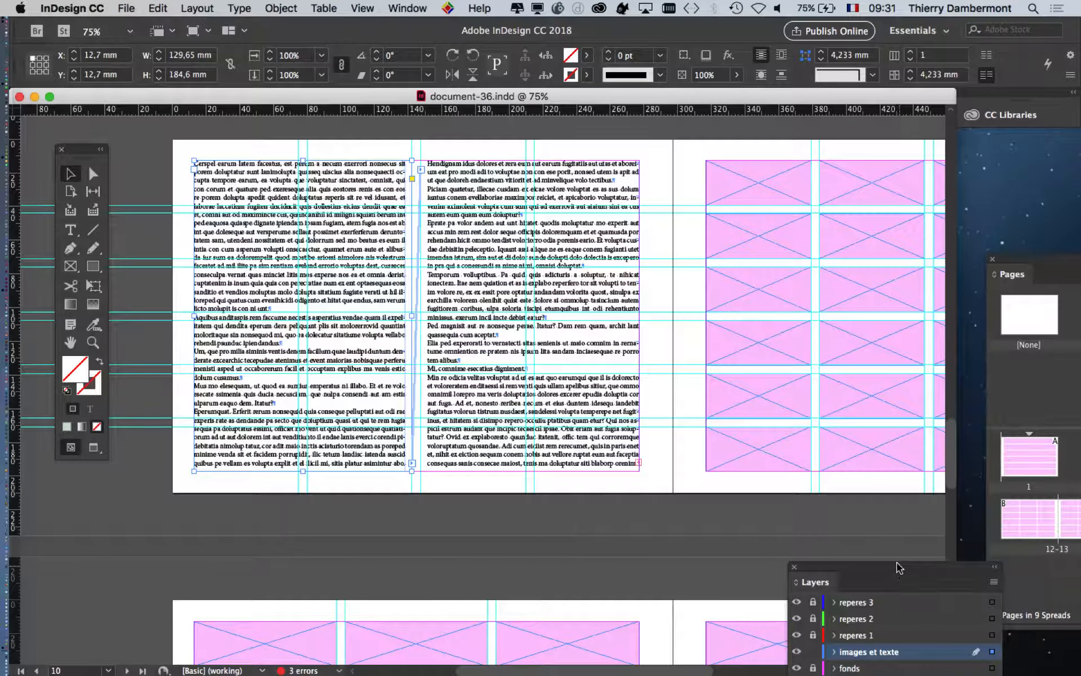
left_click_drag(898, 582, 634, 160)
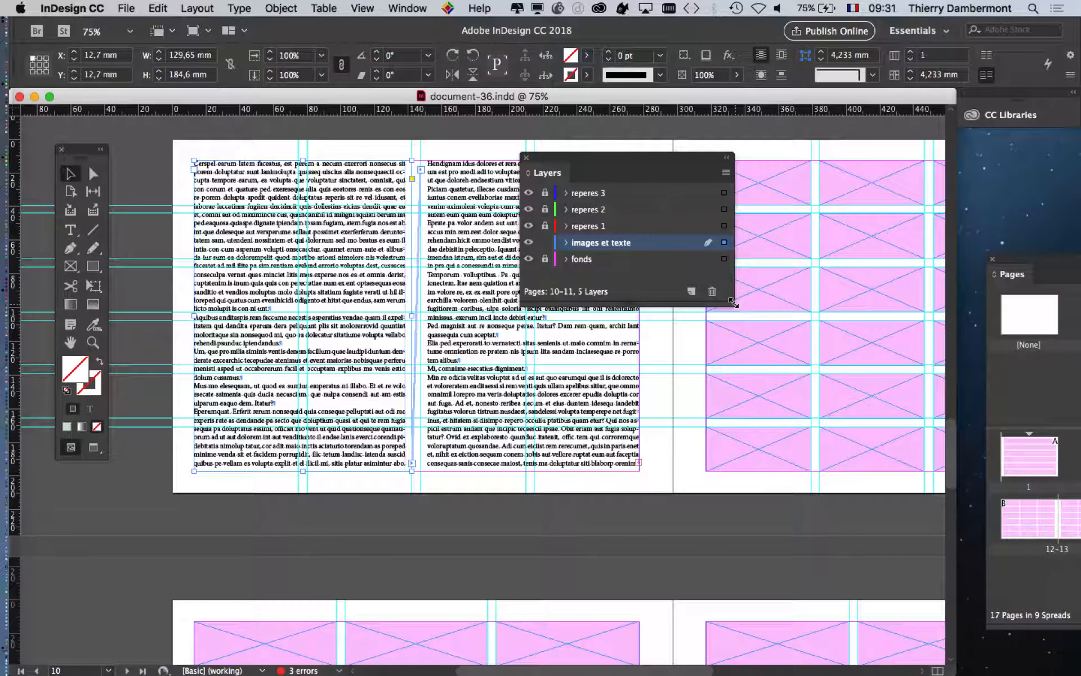
left_click_drag(732, 302, 782, 436)
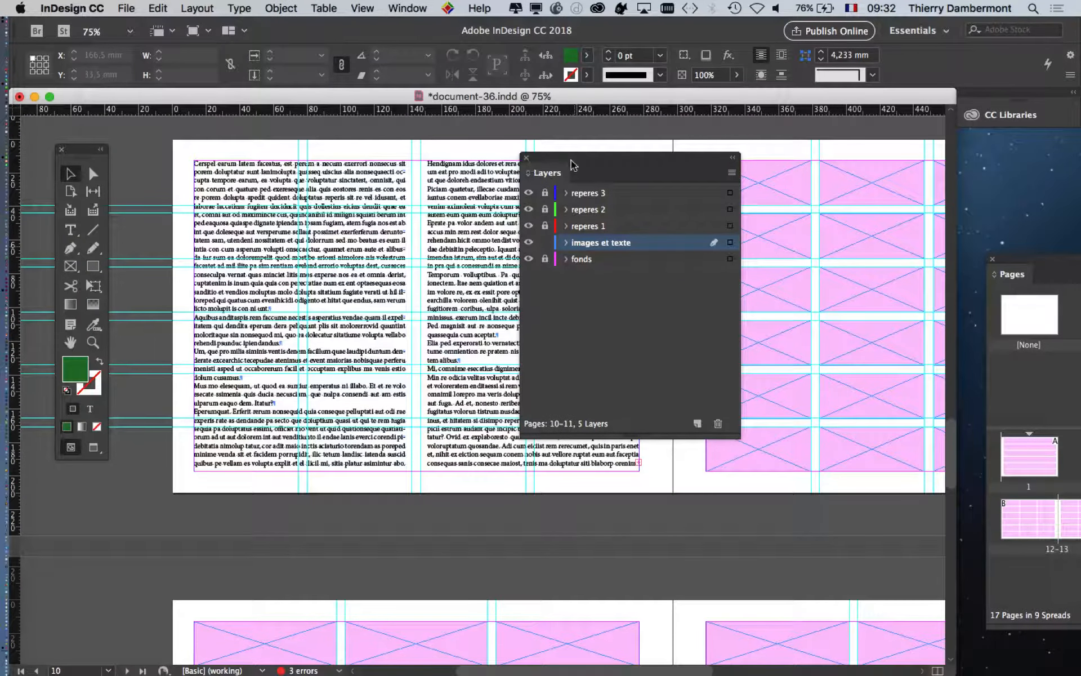
Unlock the three reperes layers and the fonds layer, and lock every layer except images et texte again.
left_click_drag(561, 162, 634, 183)
left_click(271, 181)
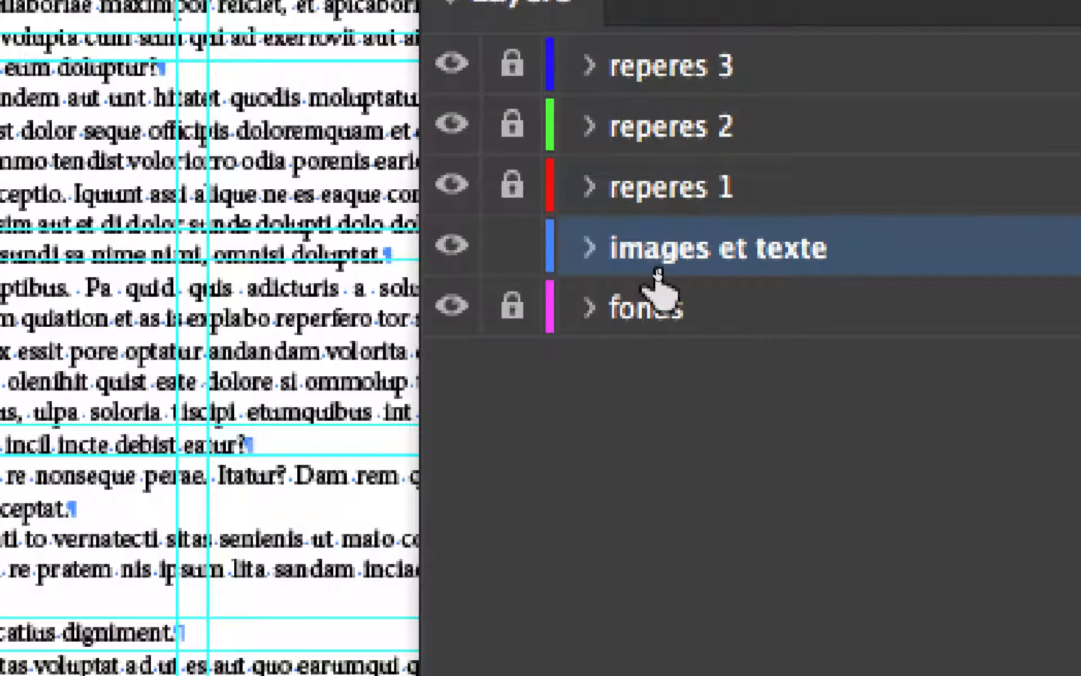
left_click(512, 64)
left_click(512, 125)
left_click(512, 185)
left_click(512, 307)
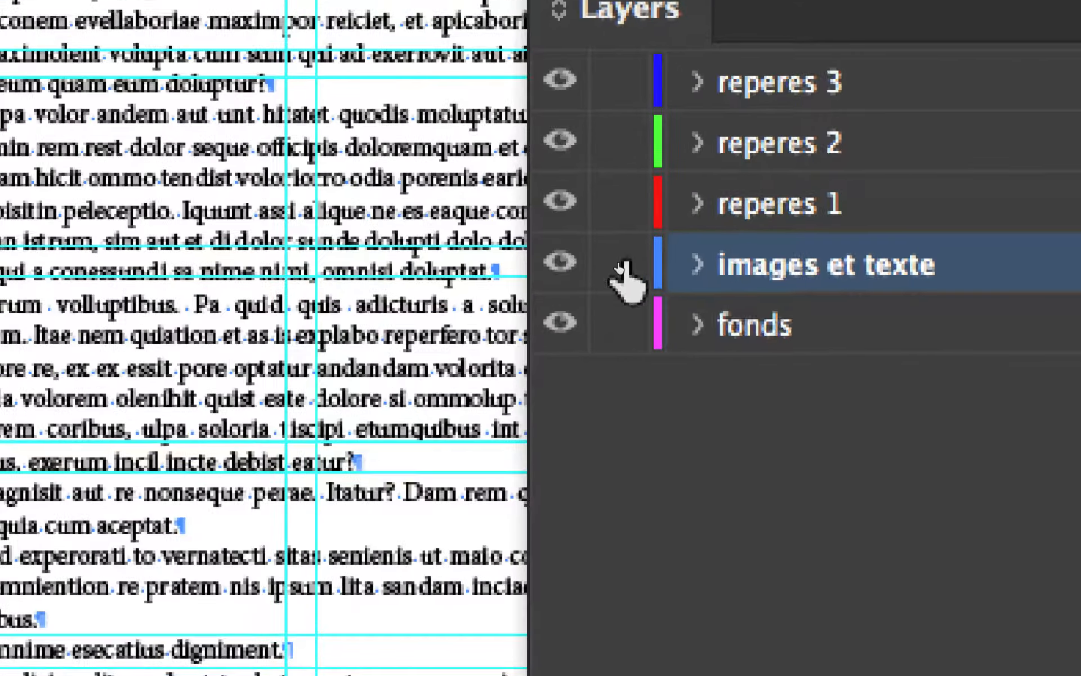
left_click(622, 264, "alt")
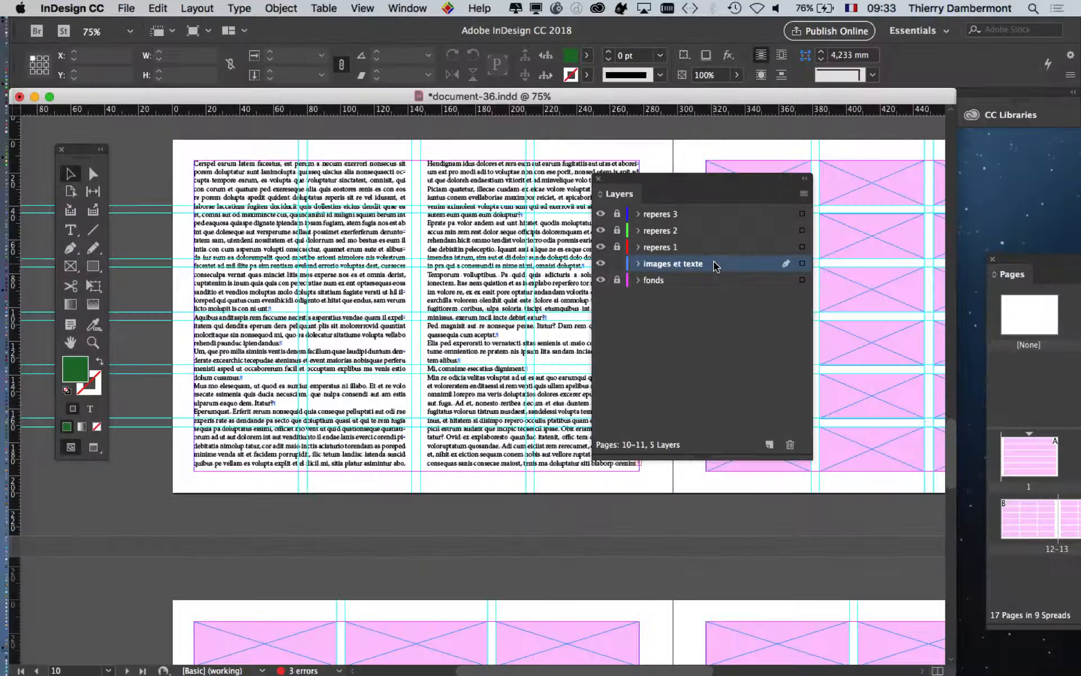
Lower the top edge of page 10's first text frame to a horizontal guide about a third of the way down the page.
left_click(598, 179)
left_click(304, 237)
left_click_drag(303, 161, 297, 265)
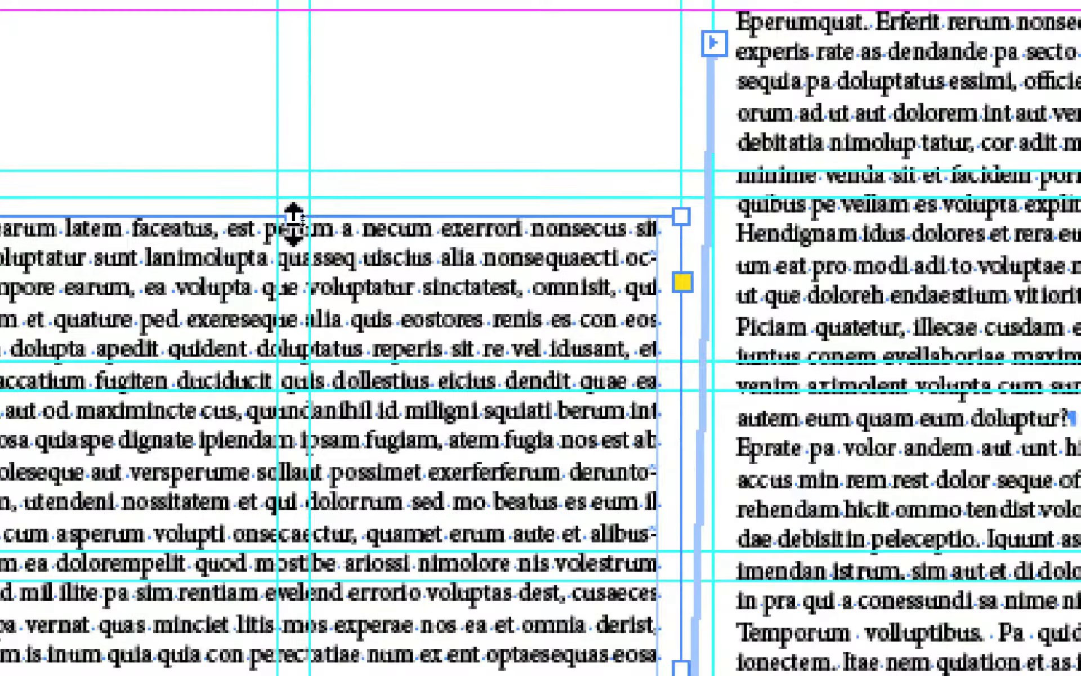
left_click_drag(297, 261, 299, 409)
left_click_drag(297, 263, 296, 98)
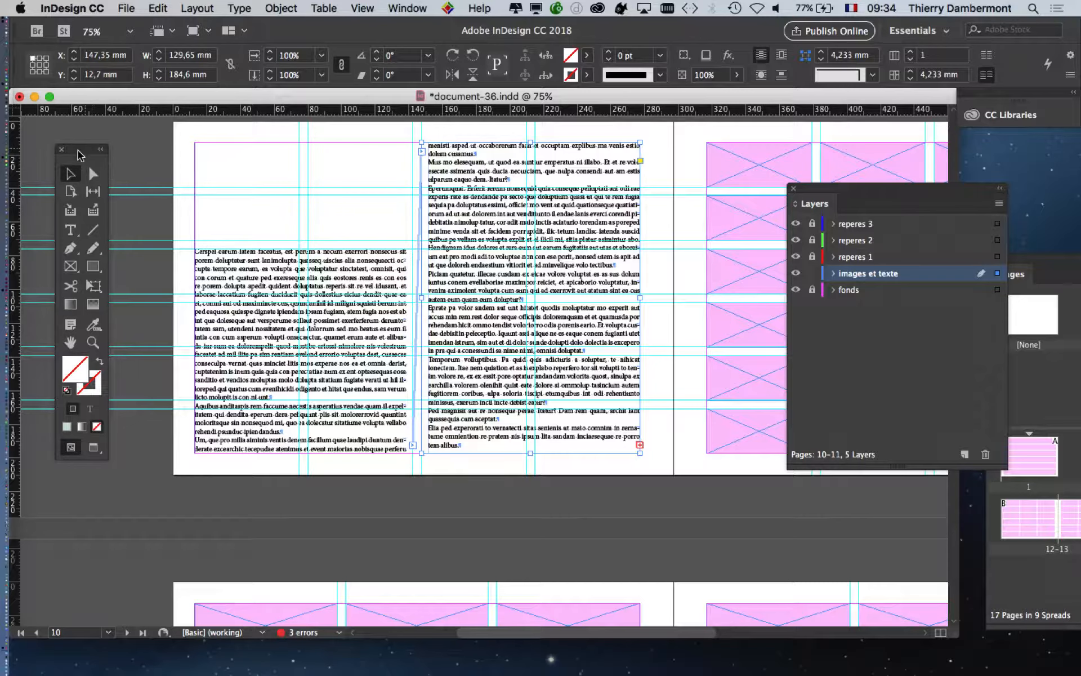
Place the text cursor right after "quassequia cum aceptat." in page 10's second column with the Type tool.
left_click_drag(94, 154, 365, 154)
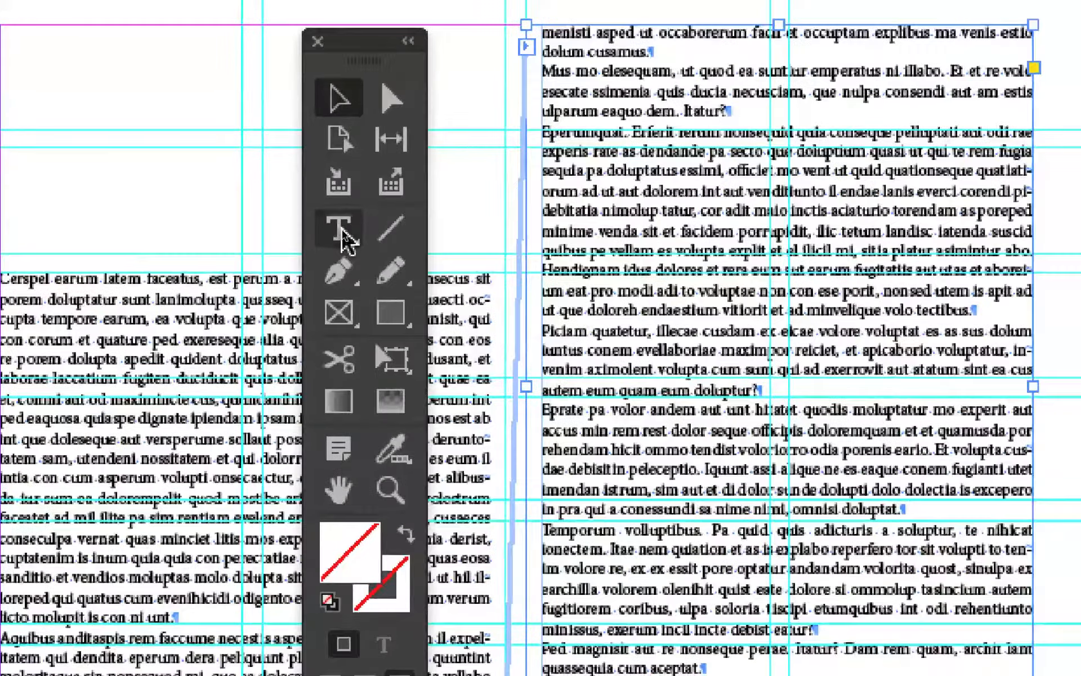
left_click(343, 230)
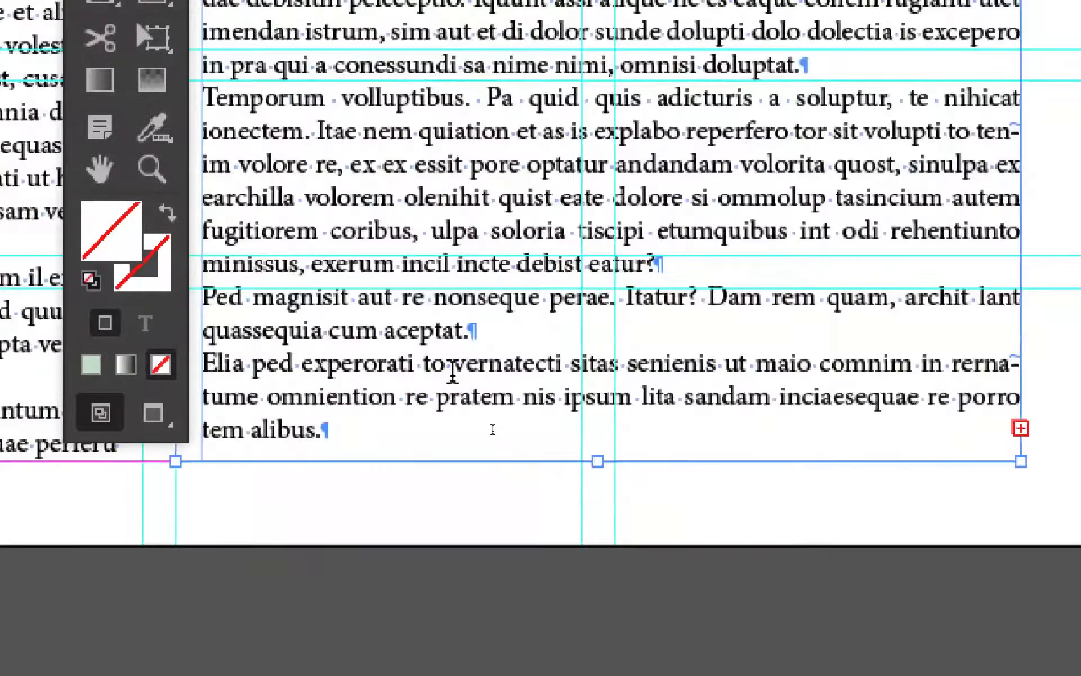
scroll(452, 376, "up", 1)
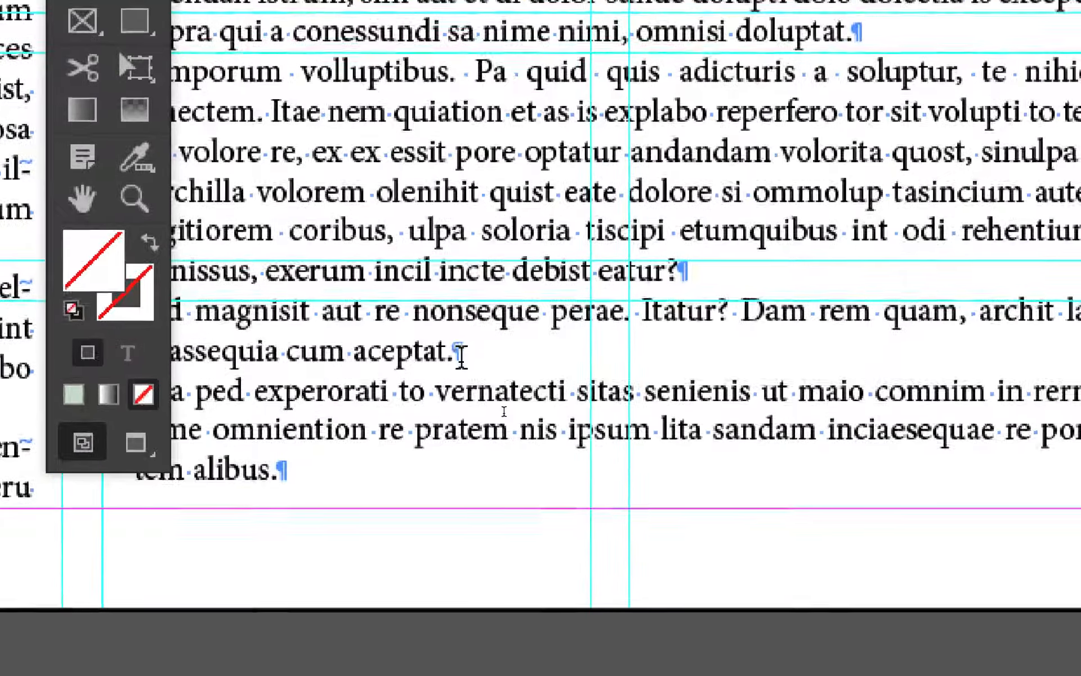
left_click(473, 332)
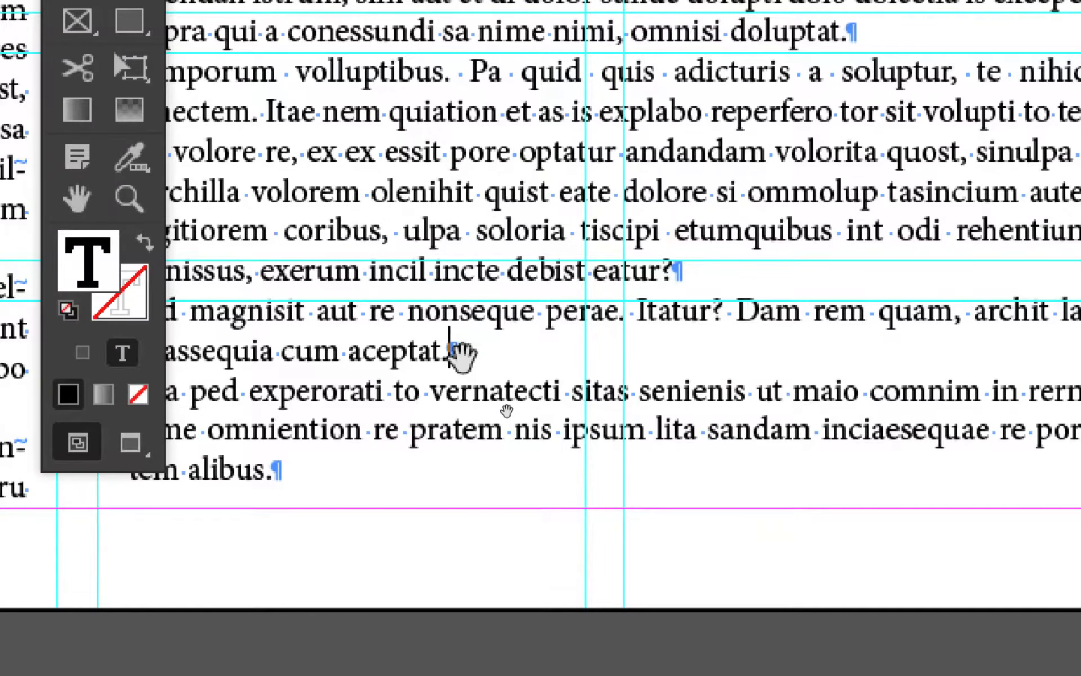
scroll(462, 354, "up", 2)
scroll(462, 355, "up", 1)
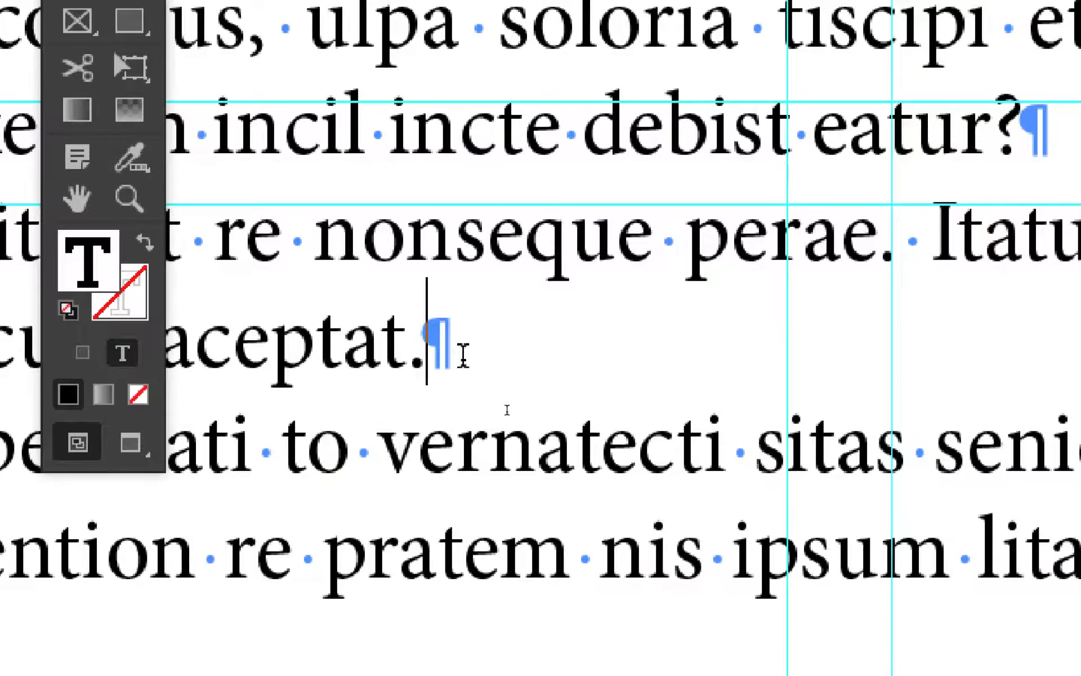
left_click(239, 8)
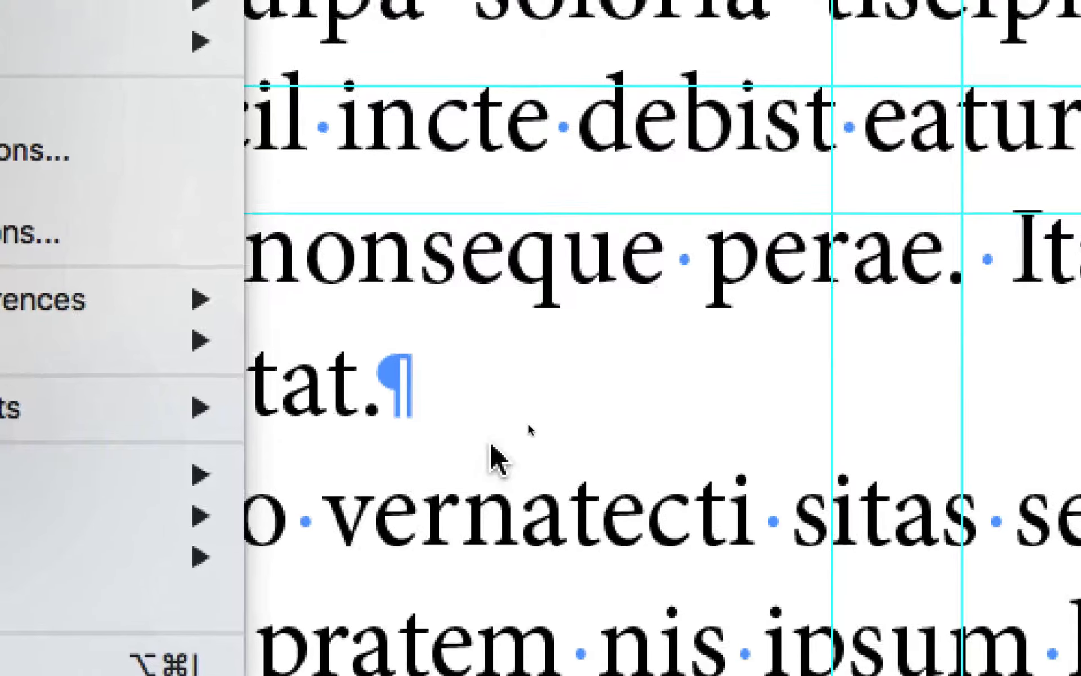
left_click(479, 432)
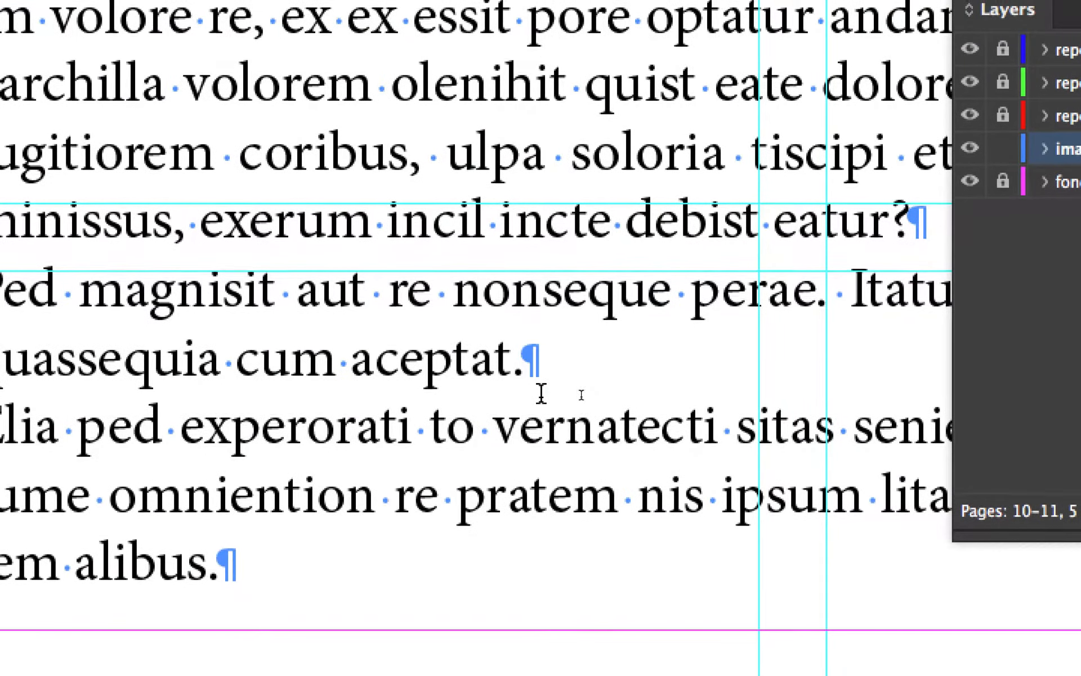
Look over the enlarged text columns with the temporary Hand tool during text editing, and return to 75% magnification.
key("alt+space")
left_click_drag(614, 315, 628, 205)
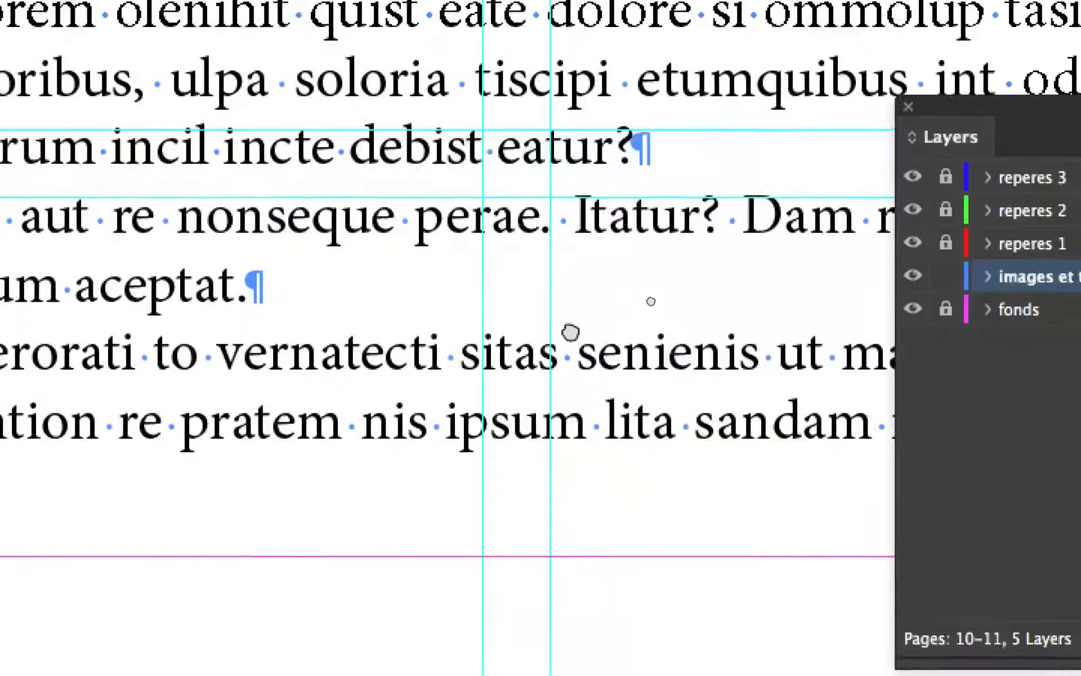
left_click_drag(570, 333, 603, 522)
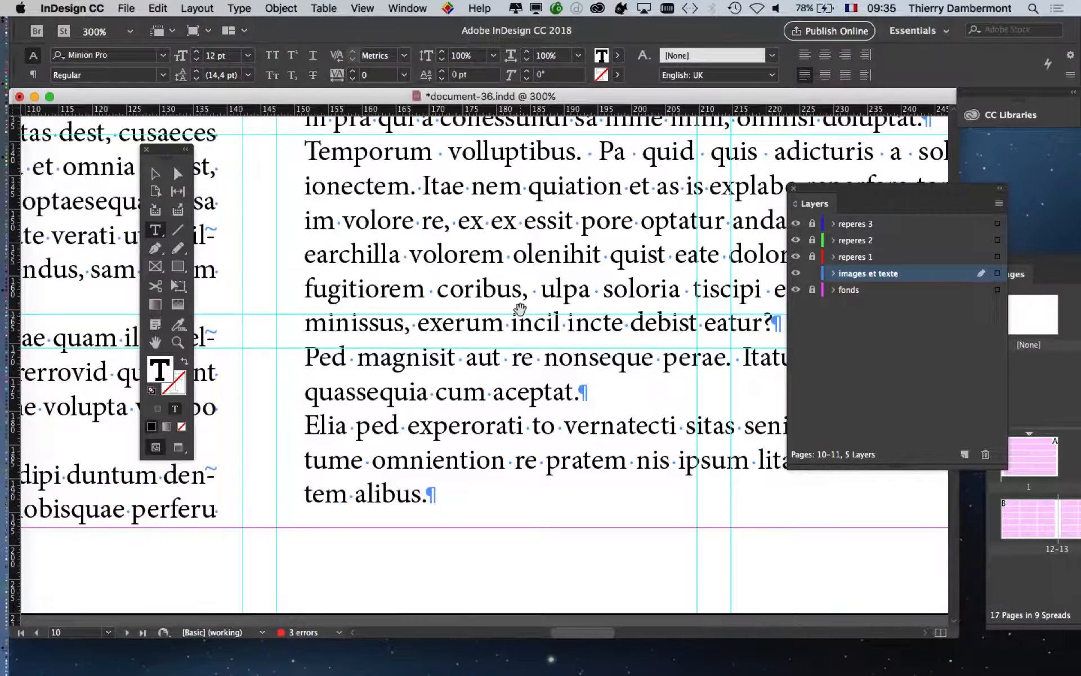
left_click_drag(339, 225, 864, 639)
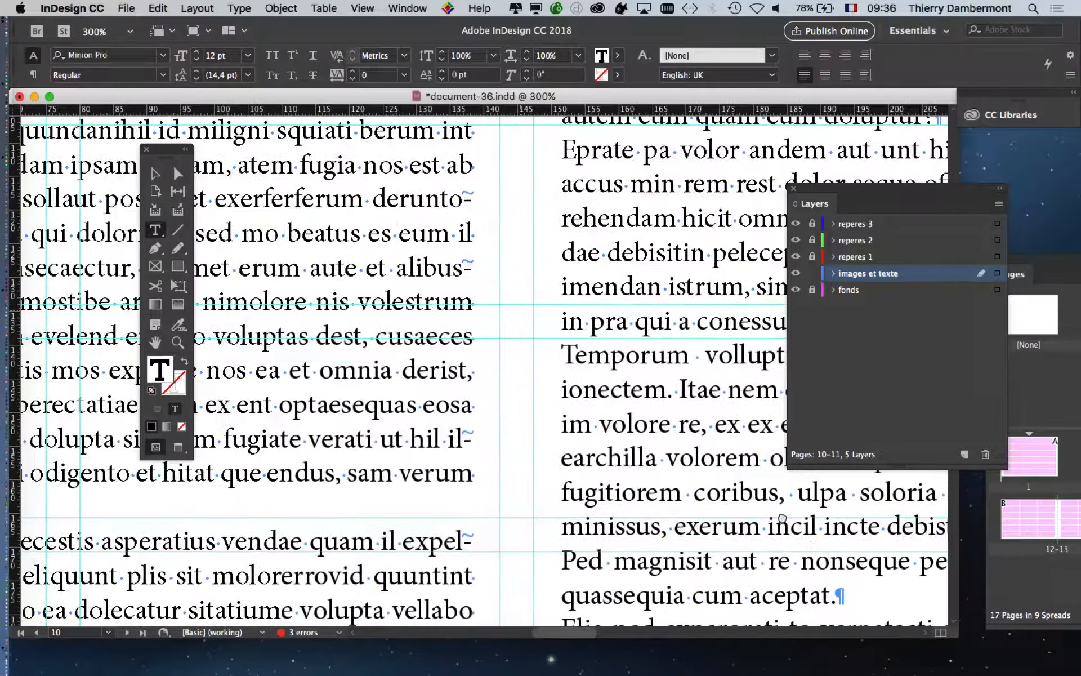
left_click_drag(783, 518, 420, 281)
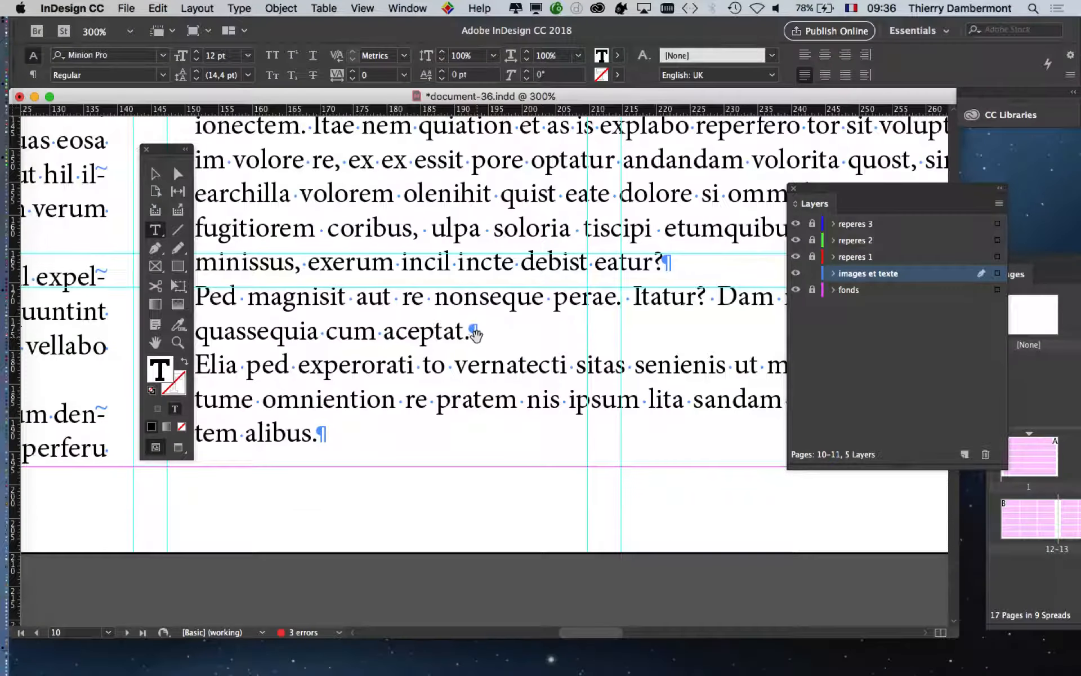
key("super+minus")
key("super+minus")
key("super+minus")
key("super+minus")
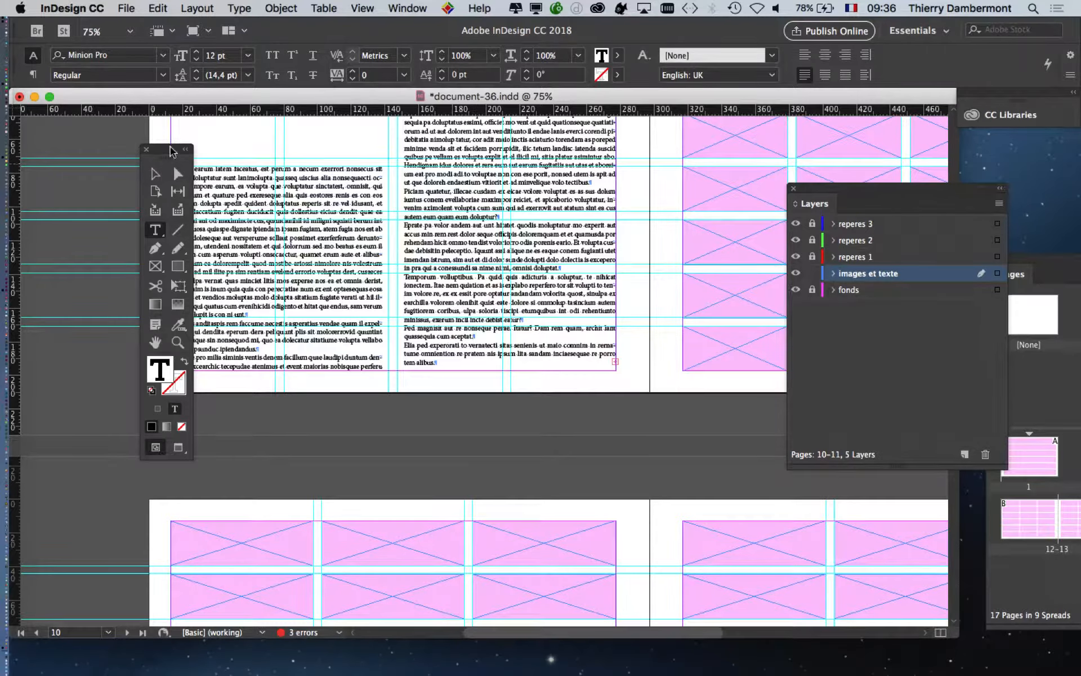
Deselect the text frame with the Selection tool and look around the 10–11 spread with the Hand tool.
left_click_drag(172, 151, 111, 146)
left_click(95, 169)
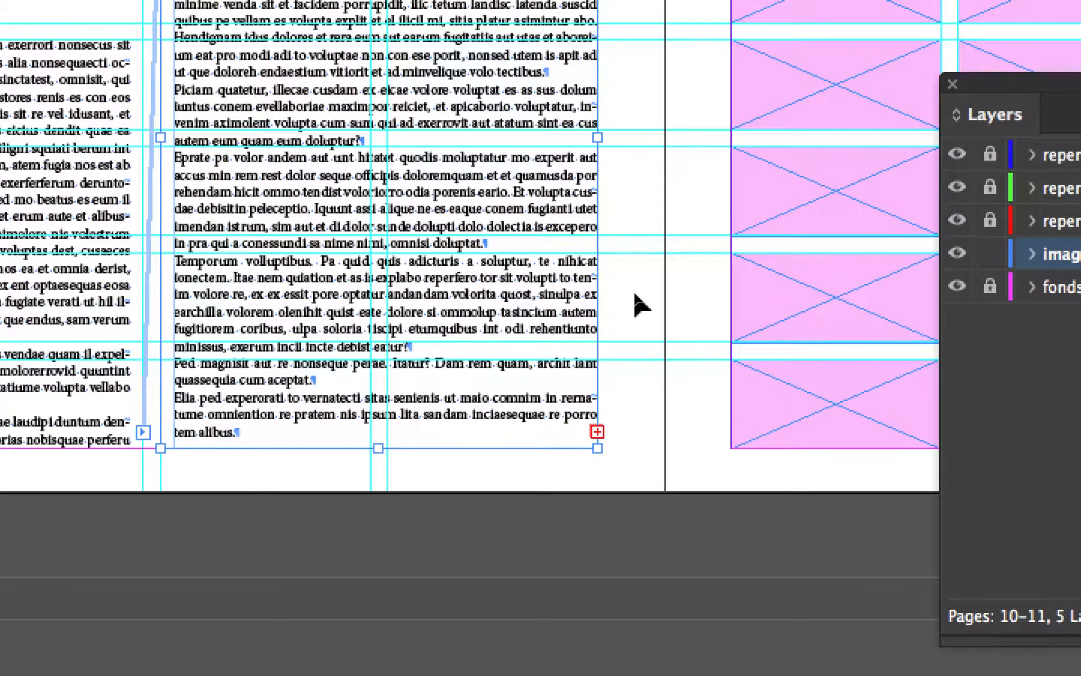
left_click(634, 293)
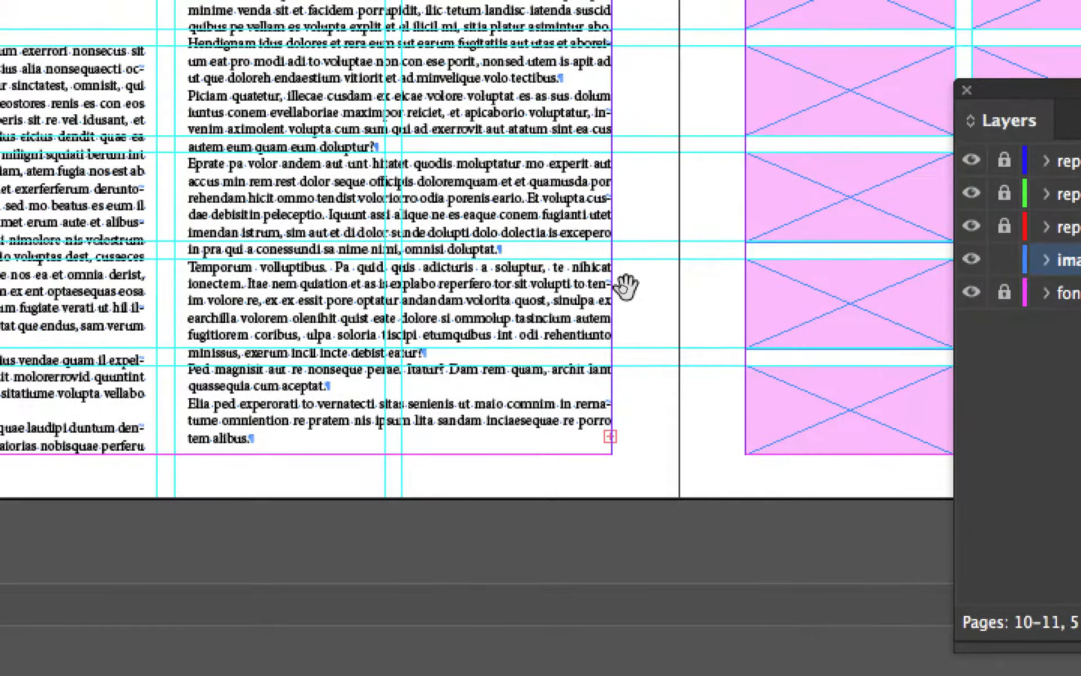
left_click_drag(626, 287, 629, 324)
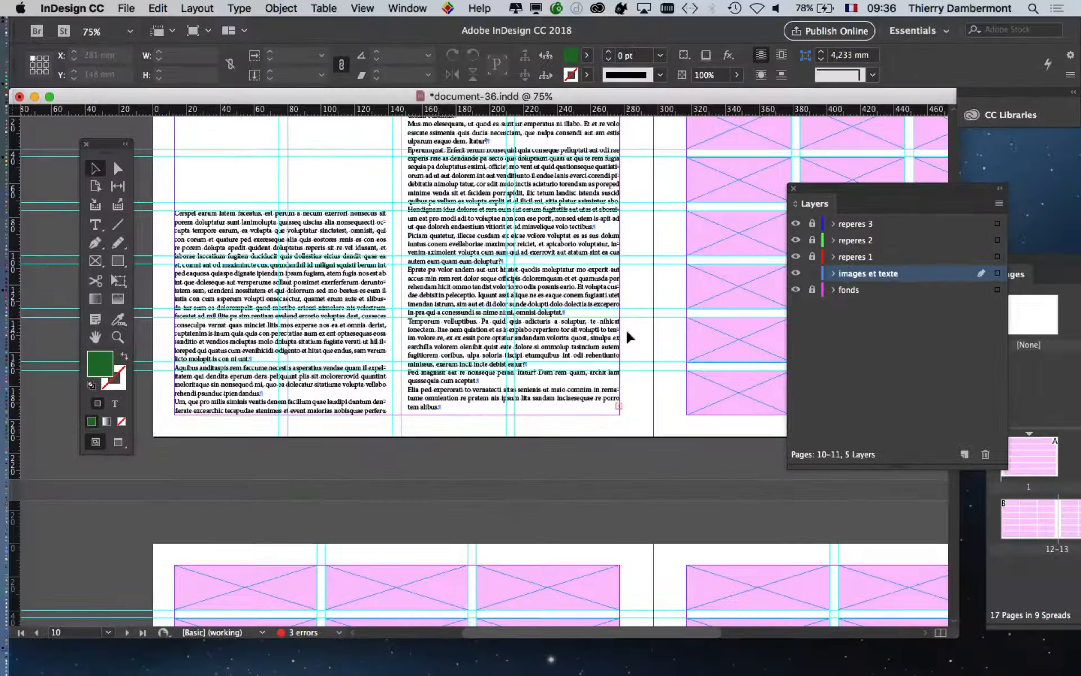
left_click_drag(467, 231, 24, 278)
left_click_drag(325, 310, 495, 330)
scroll(494, 330, "left", 5)
scroll(494, 330, "down", 1)
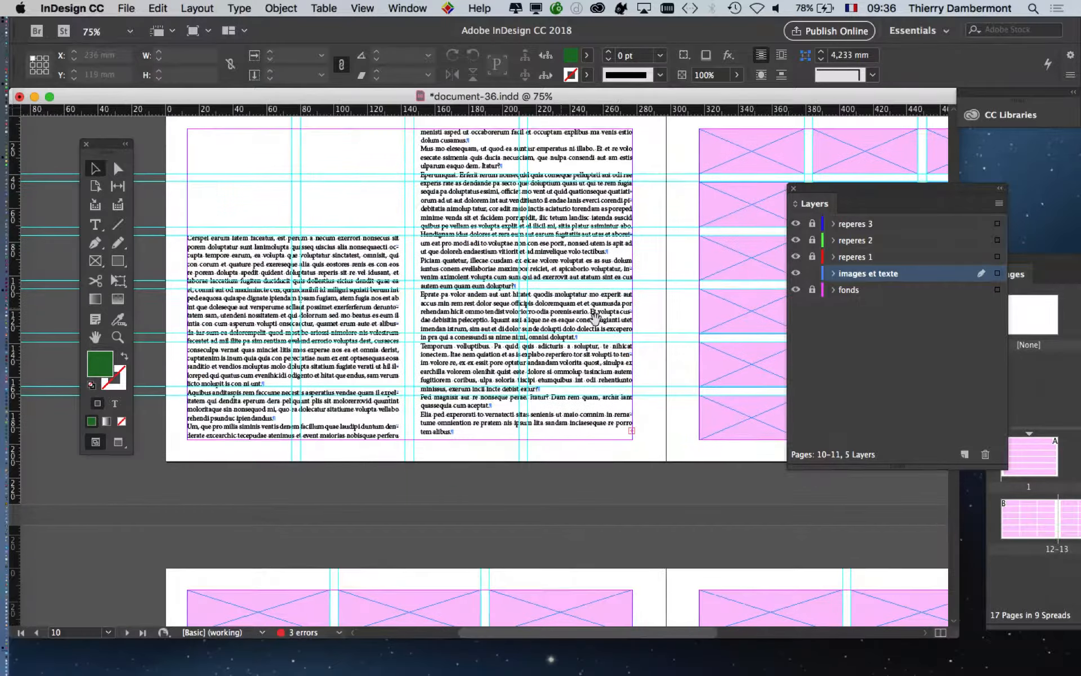
scroll(518, 366, "right", 6)
scroll(518, 366, "up", 1)
scroll(633, 345, "left", 4)
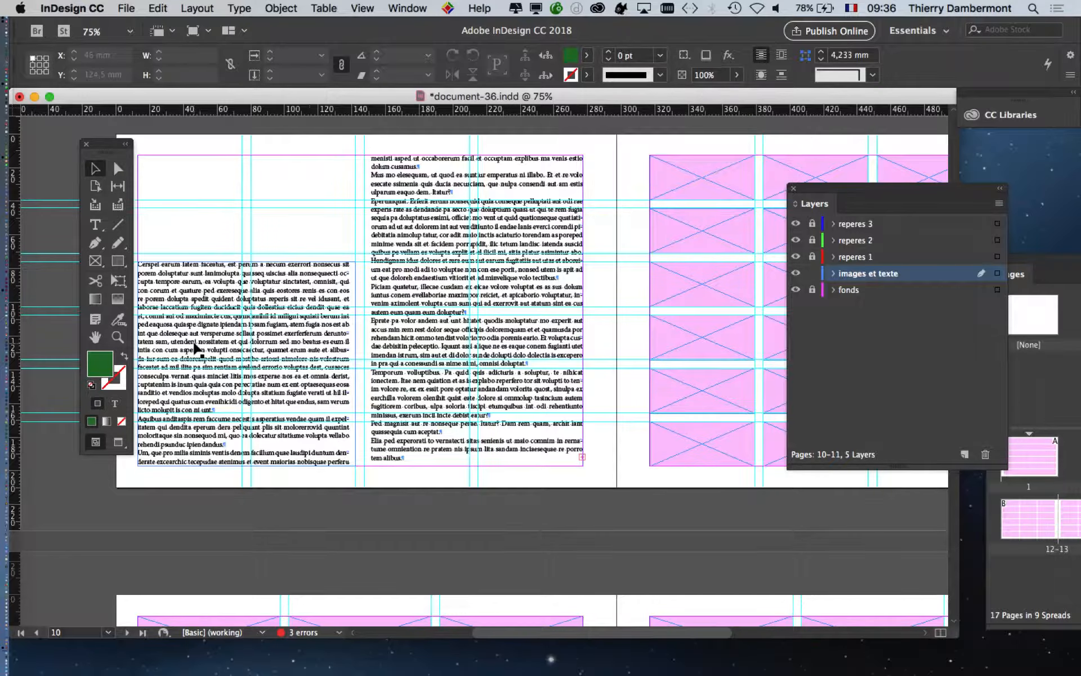
scroll(509, 314, "left", 10)
scroll(510, 314, "up", 3)
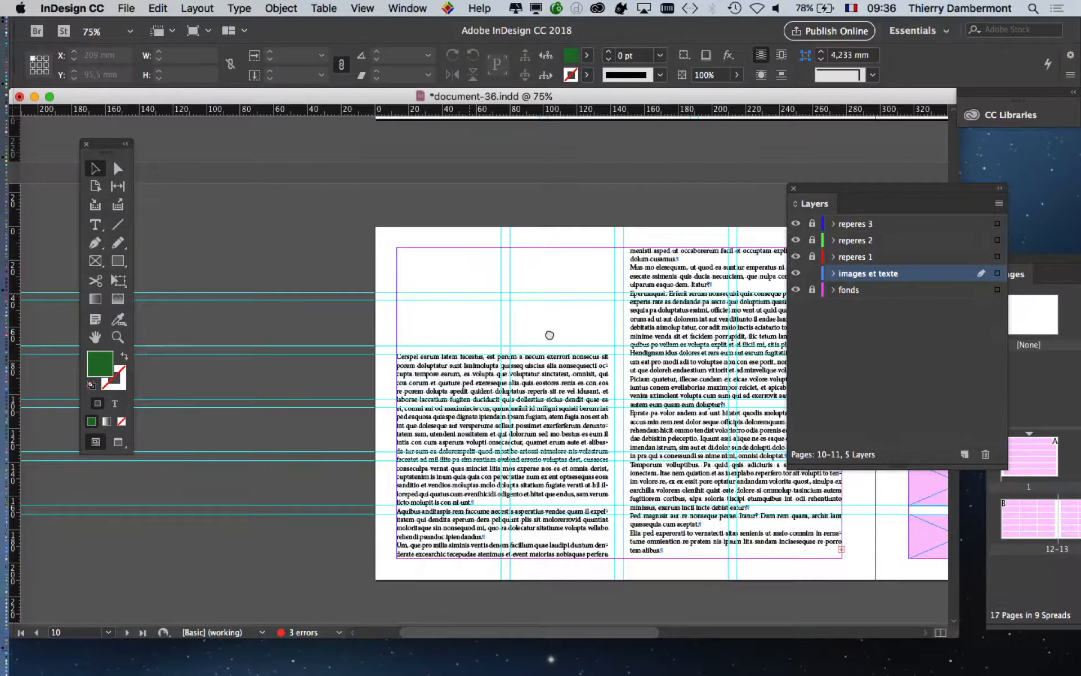
Return to text editing with the cursor at the end of the paragraph finishing in "cum aceptat." on page 10.
scroll(553, 336, "right", 7)
scroll(553, 336, "down", 2)
left_click(95, 225)
left_click(543, 593)
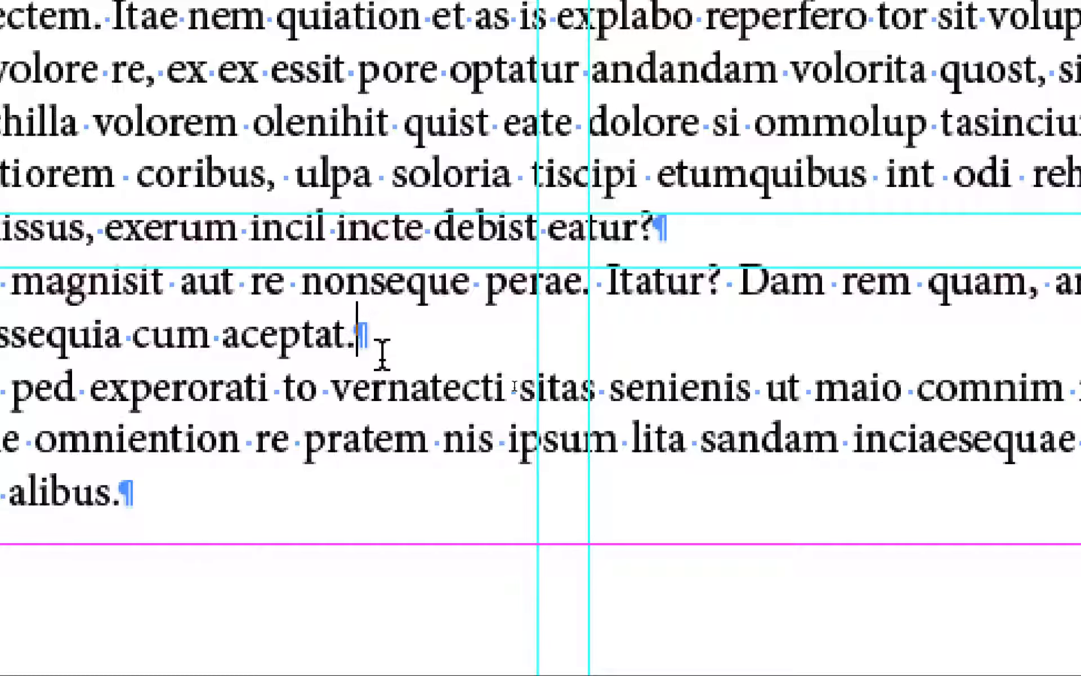
Delete the text following the paragraph that ends in "quassequia cum aceptat." through to the end of the story on page 10.
key("ctrl+shift+End")
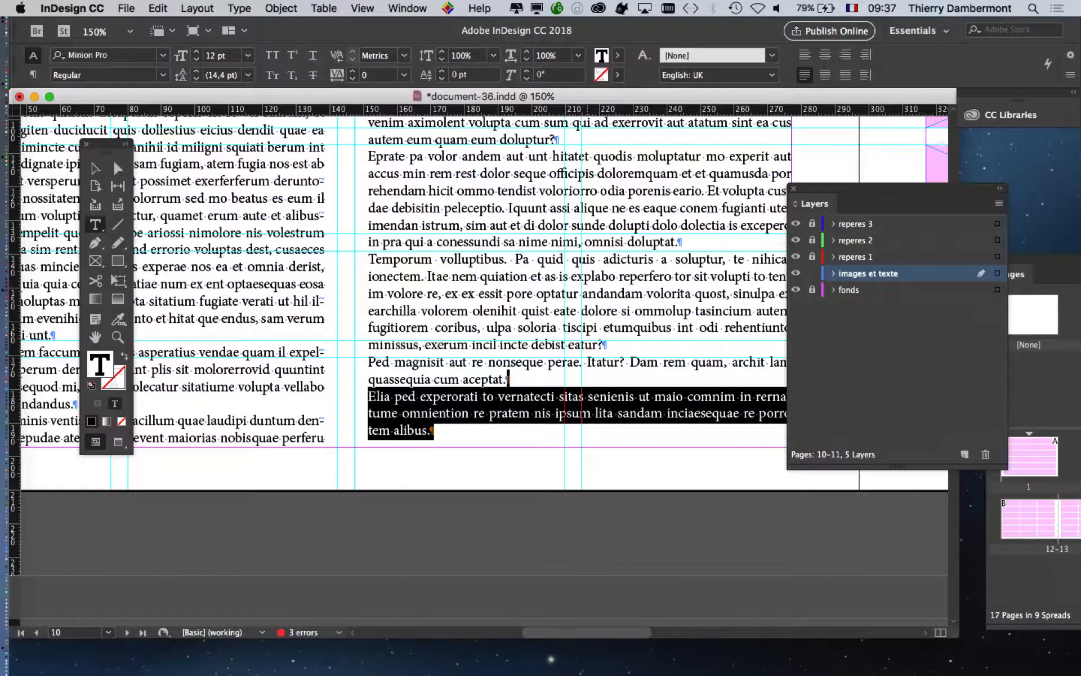
scroll(484, 366, "down", 4)
scroll(484, 366, "right", 4)
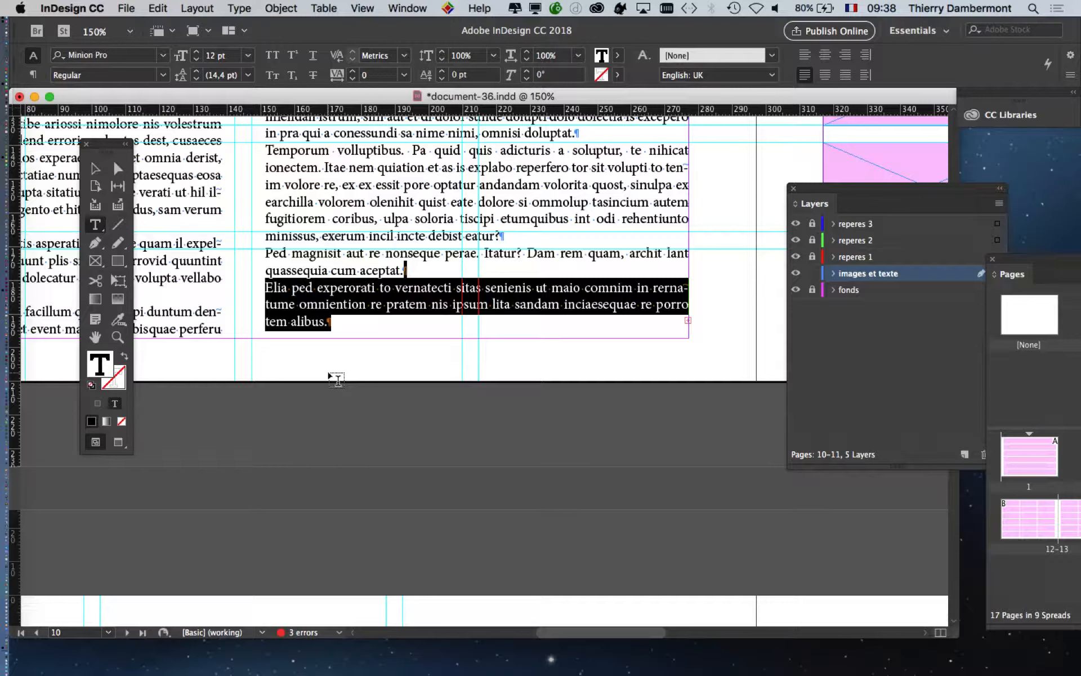
key("BackSpace")
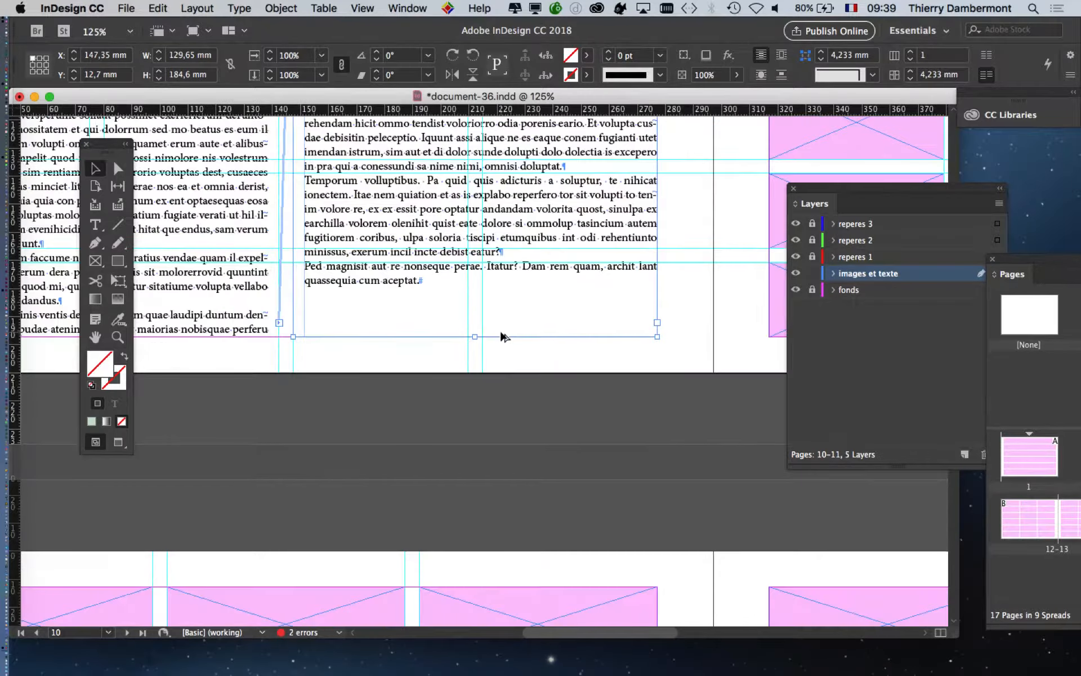
At 75% magnification, select page 11's top two frames in the first column and the second top-row frame, one at a time.
key("super+minus")
key("super+minus")
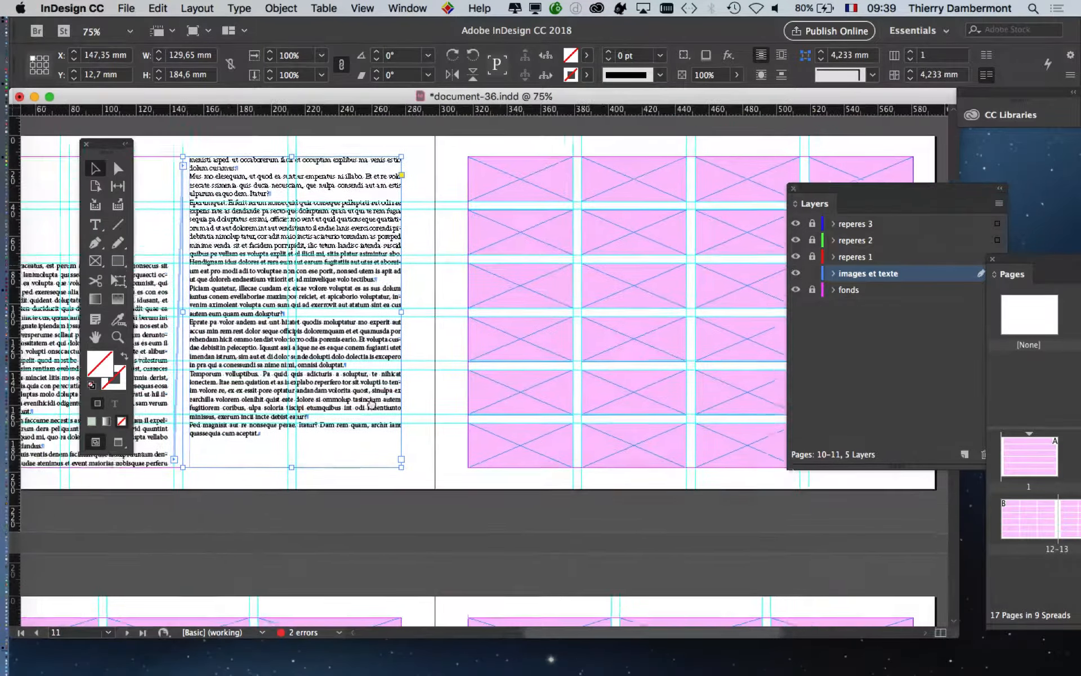
scroll(372, 403, "right", 5)
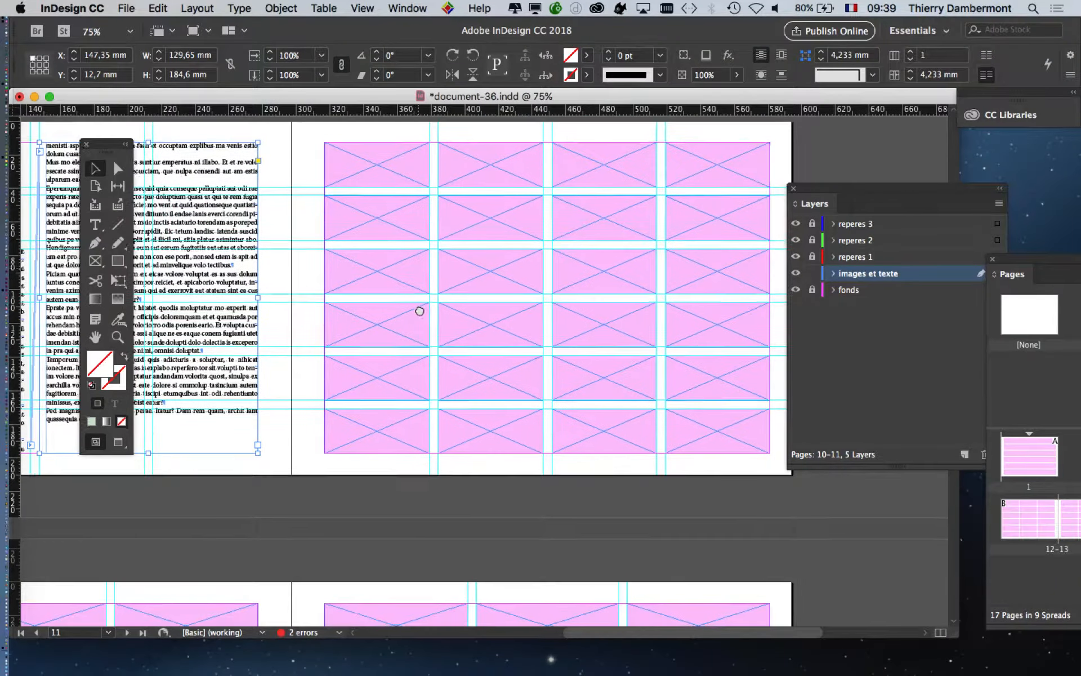
scroll(420, 310, "up", 2)
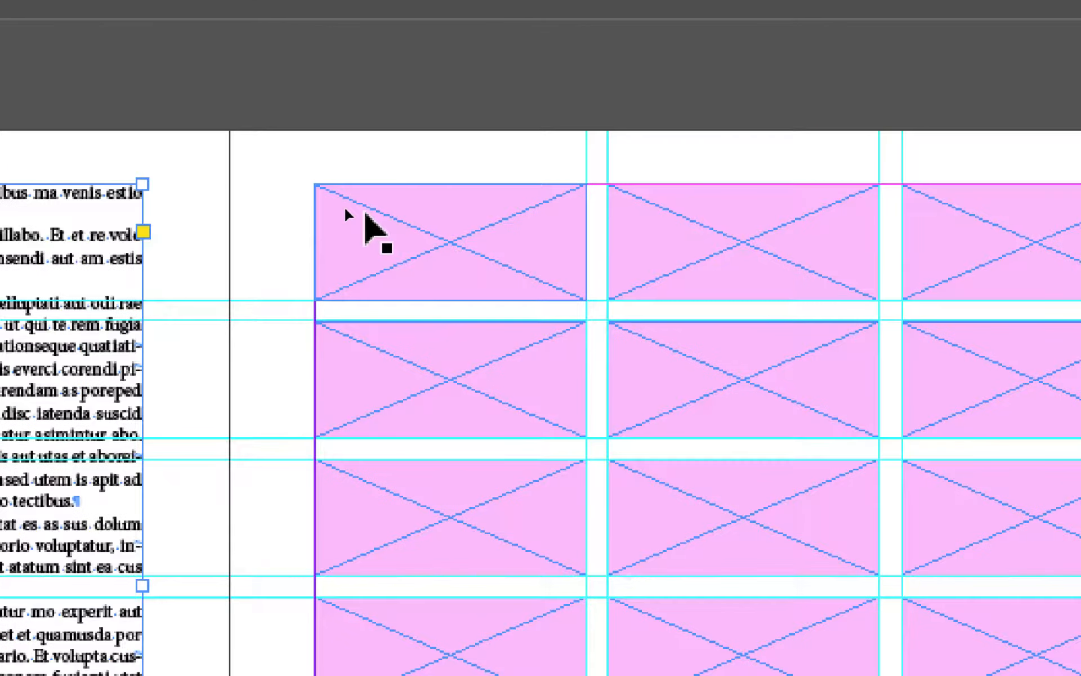
left_click(365, 214)
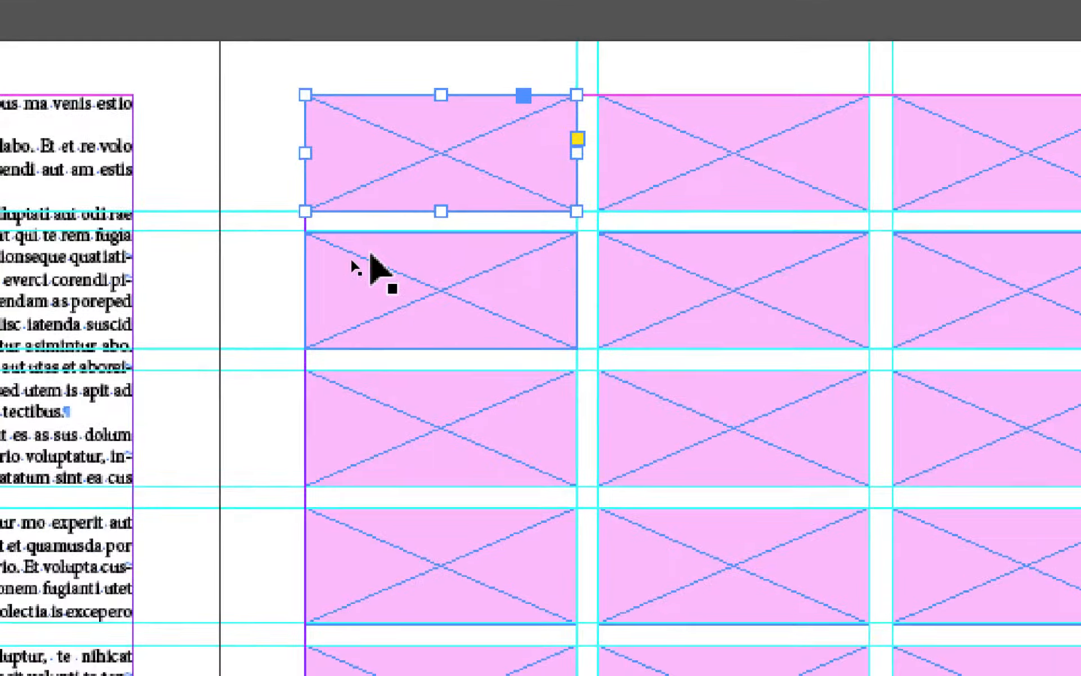
left_click(388, 360)
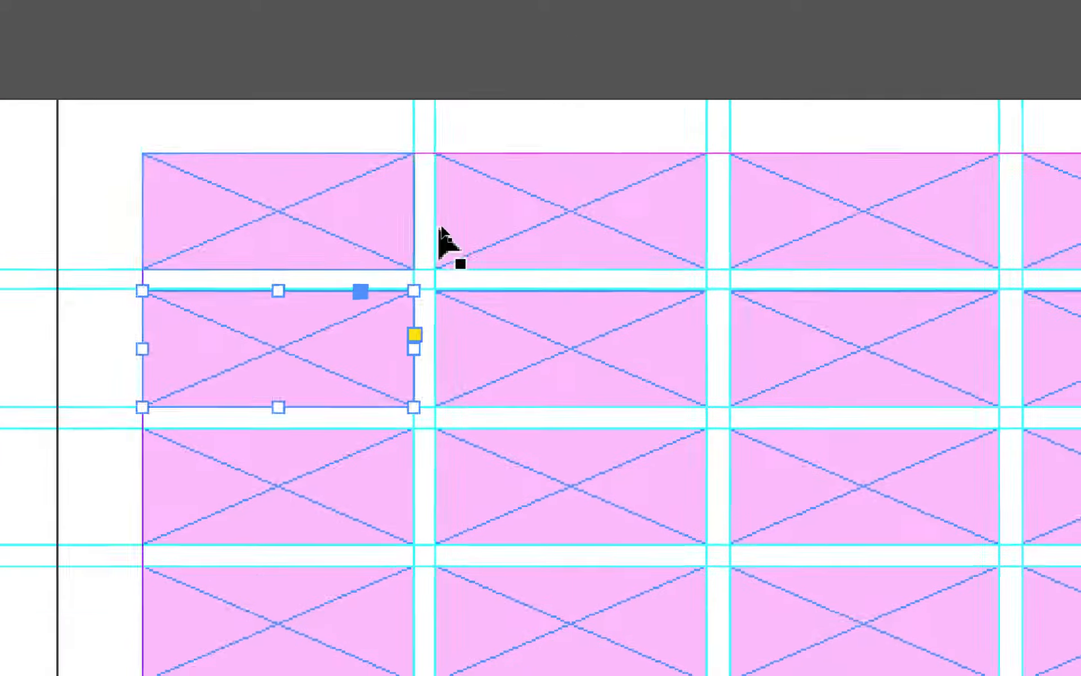
left_click(600, 169)
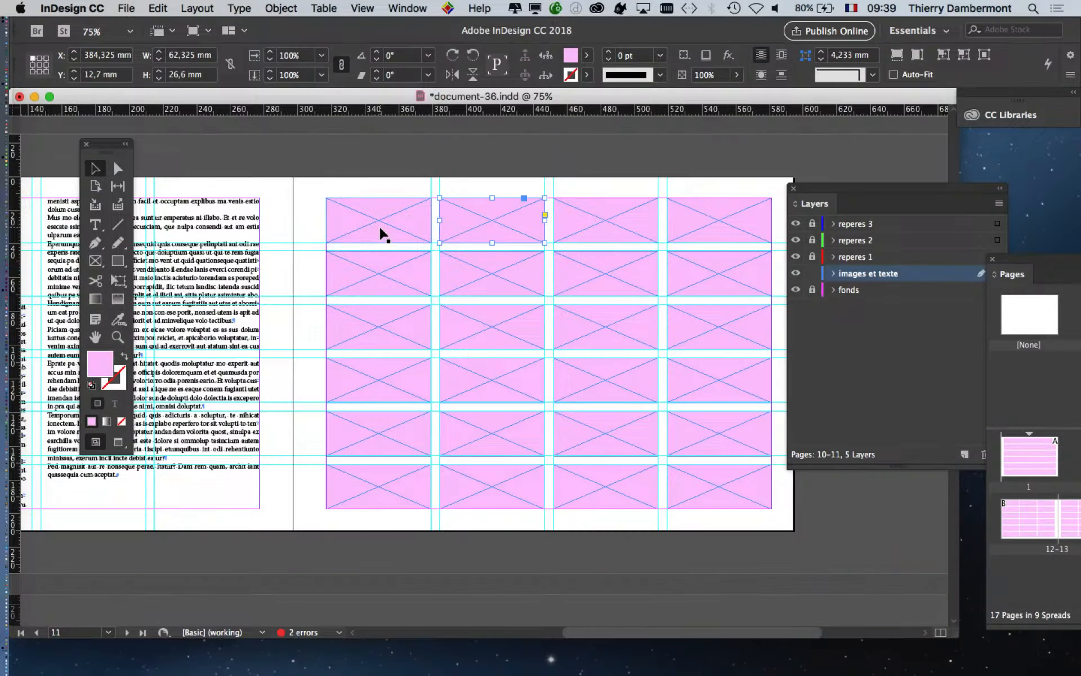
Move the Pages panel over the layout's edge and select the third, fourth and first top-row frames on page 11 in turn.
left_click_drag(1033, 269, 792, 310)
left_click(601, 214)
left_click(663, 221)
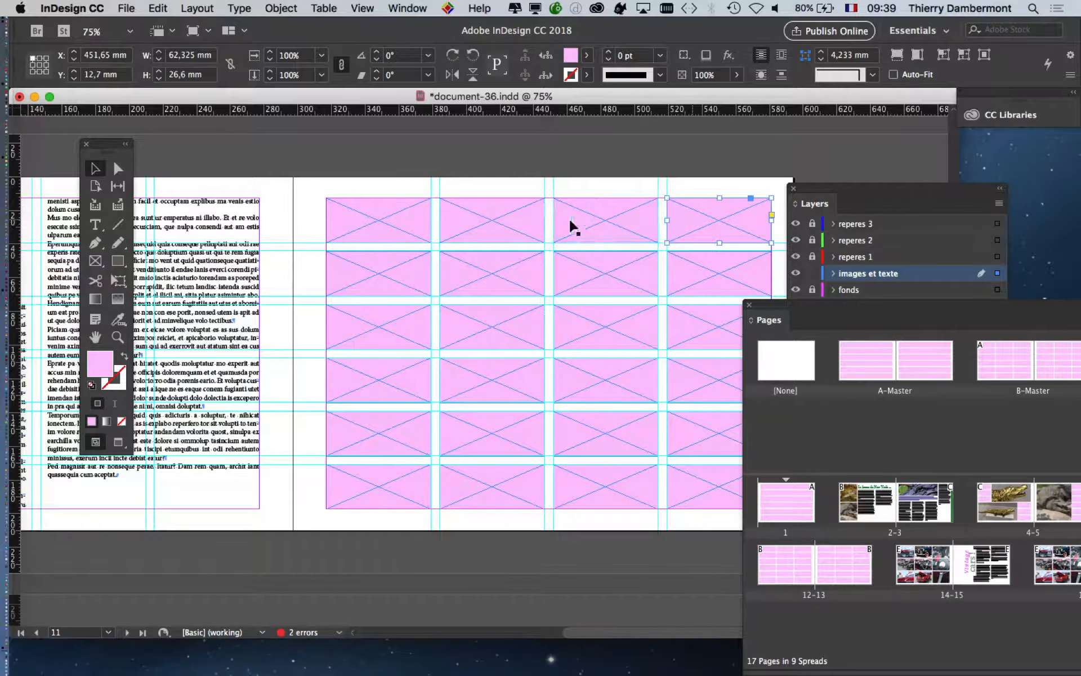
left_click(426, 225)
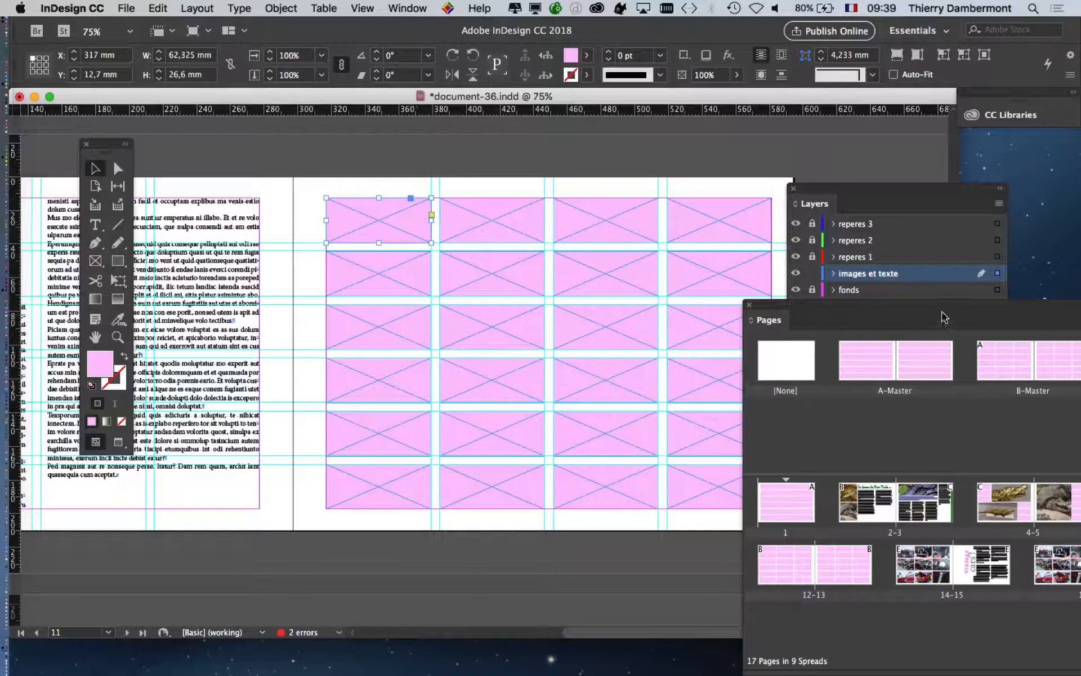
Show page 13 with the Pages panel enlarged, and select the last frame in its bottom row.
double_click(948, 306)
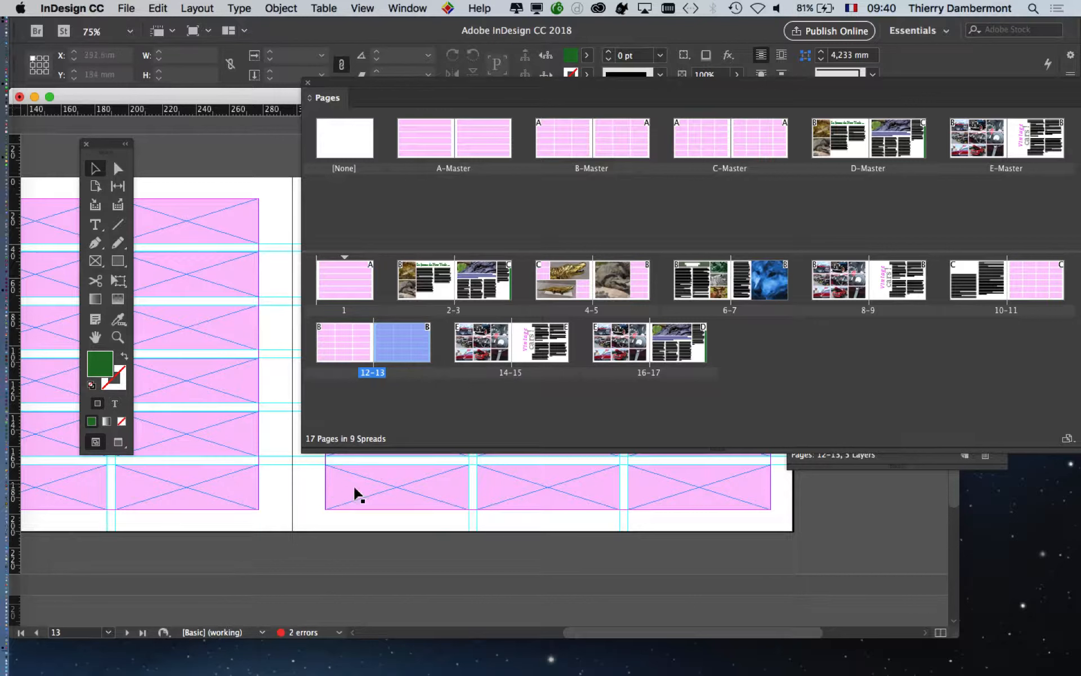
left_click(387, 546)
left_click(583, 546)
left_click(671, 499)
Go to page 15 of the 14–15 spread and move the Pages panel away from the layout.
left_click_drag(399, 87, 545, 106)
double_click(674, 365)
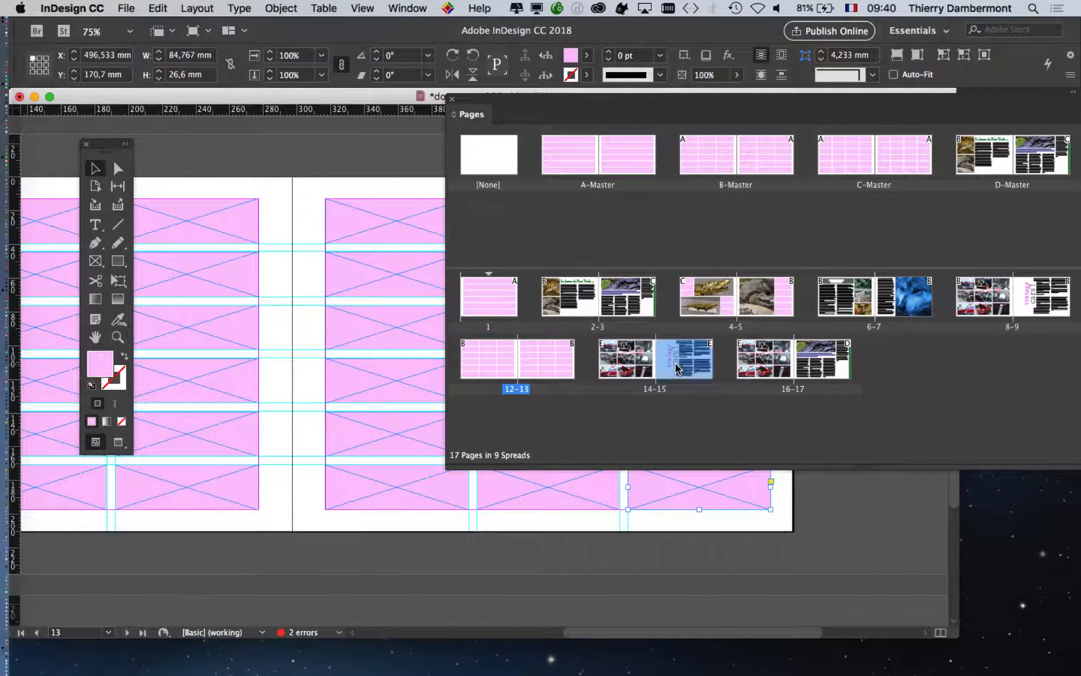
left_click_drag(548, 104, 866, 148)
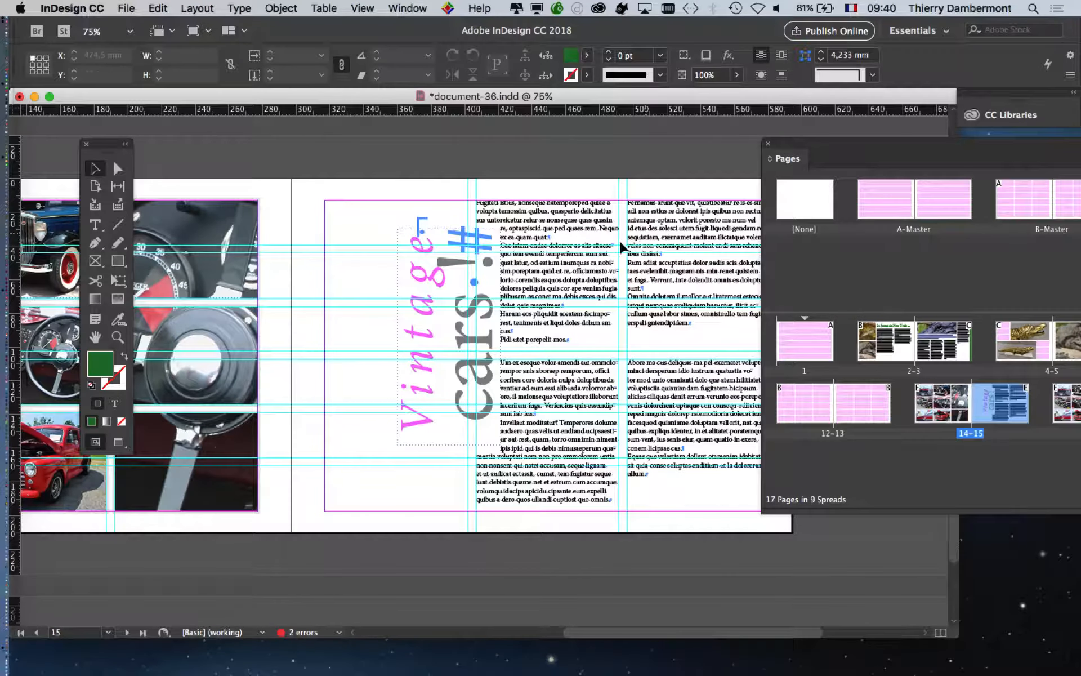